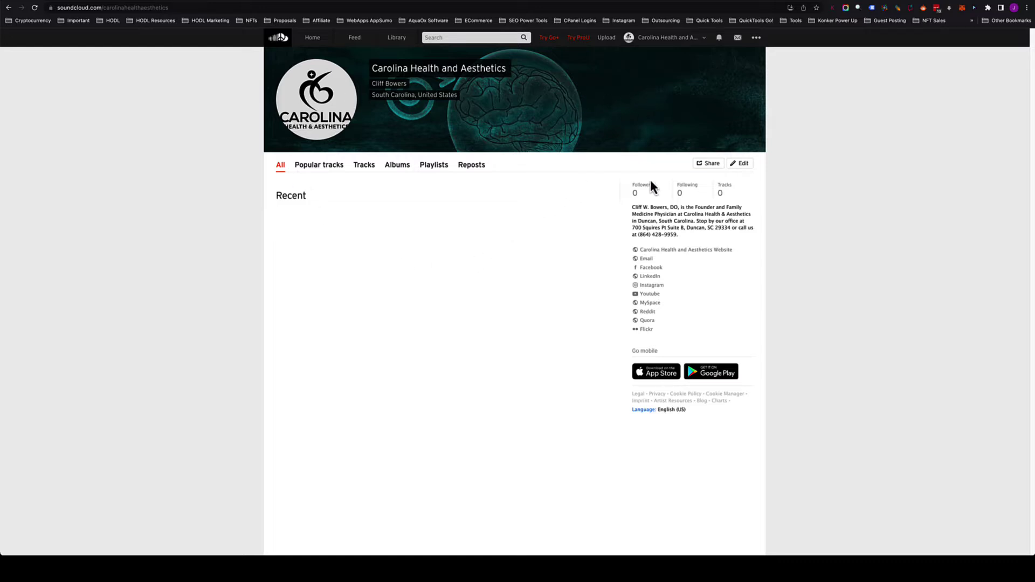
Review the profile bio's business name and office address line, and the Recent heading
left_click_drag(632, 207, 733, 228)
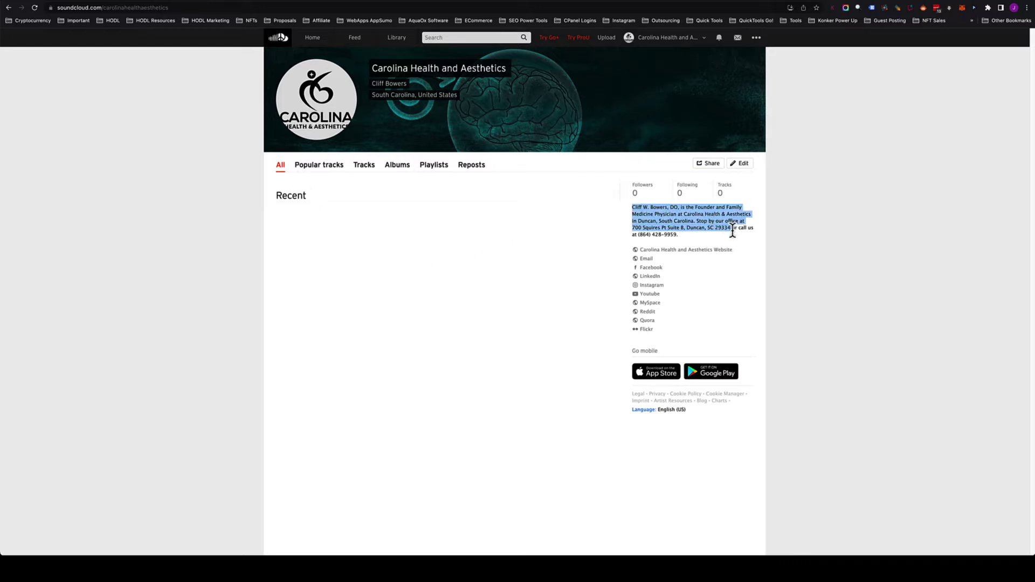
left_click(733, 238)
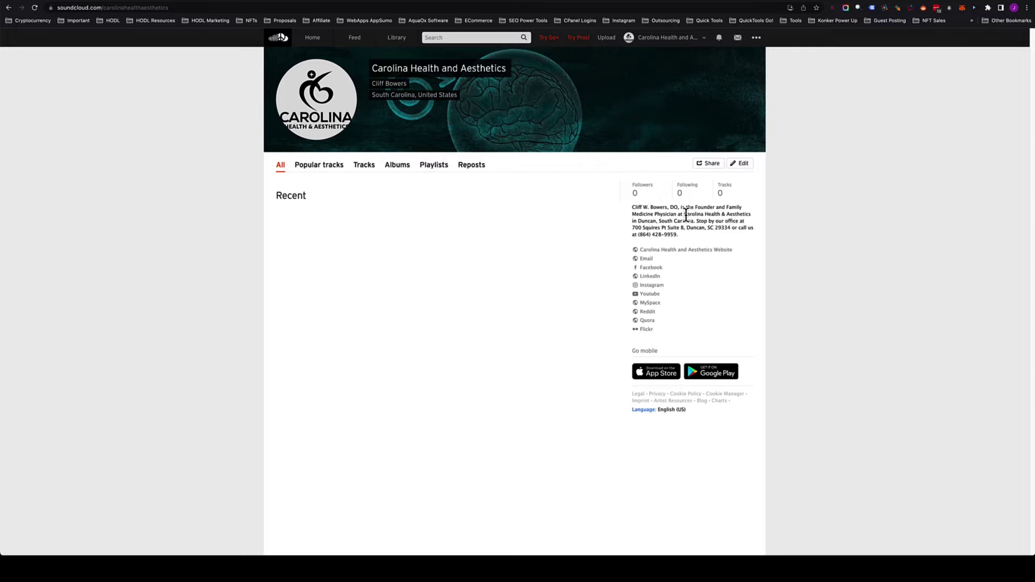
left_click_drag(684, 214, 746, 214)
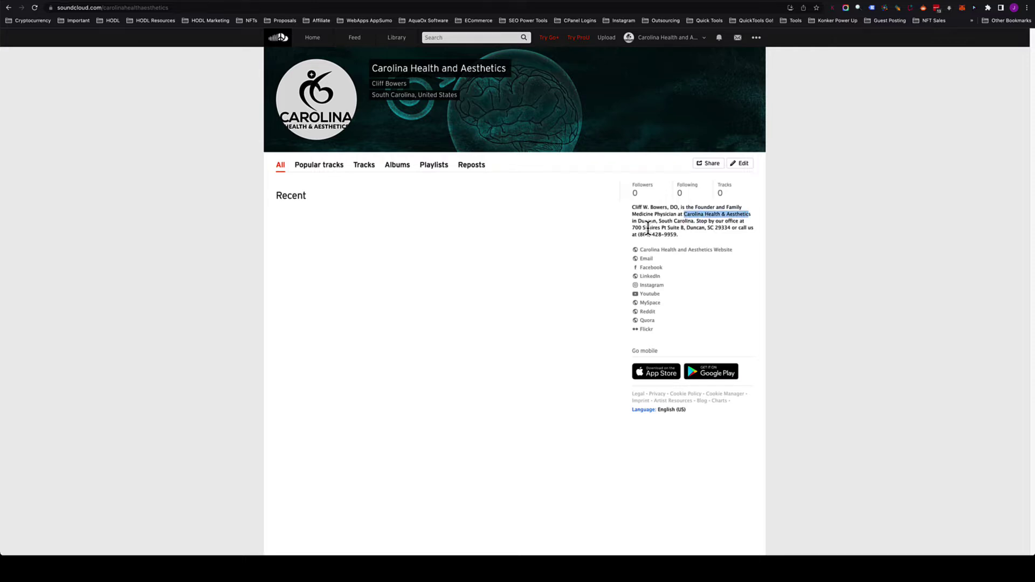
left_click_drag(633, 227, 680, 235)
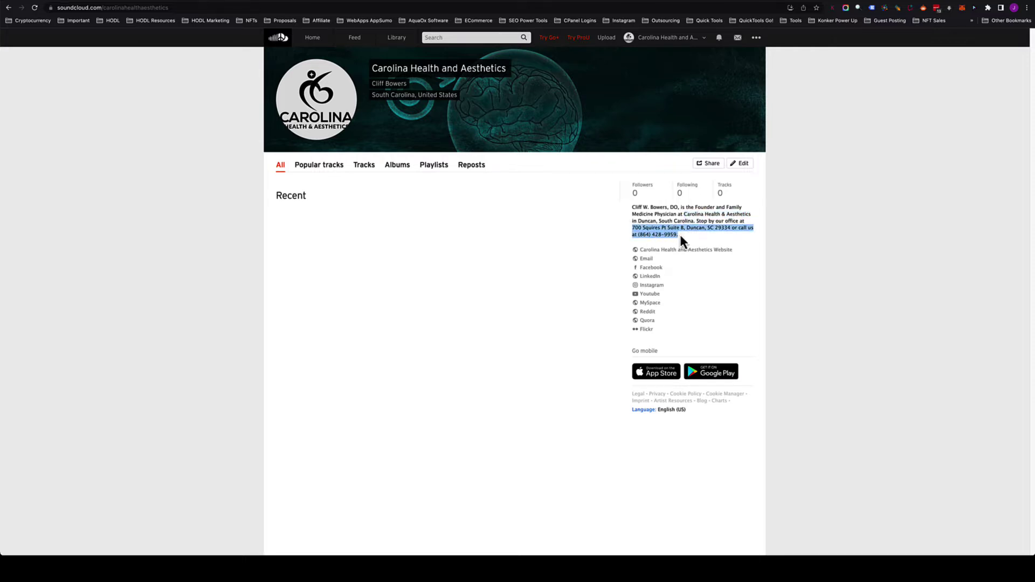
left_click(680, 235)
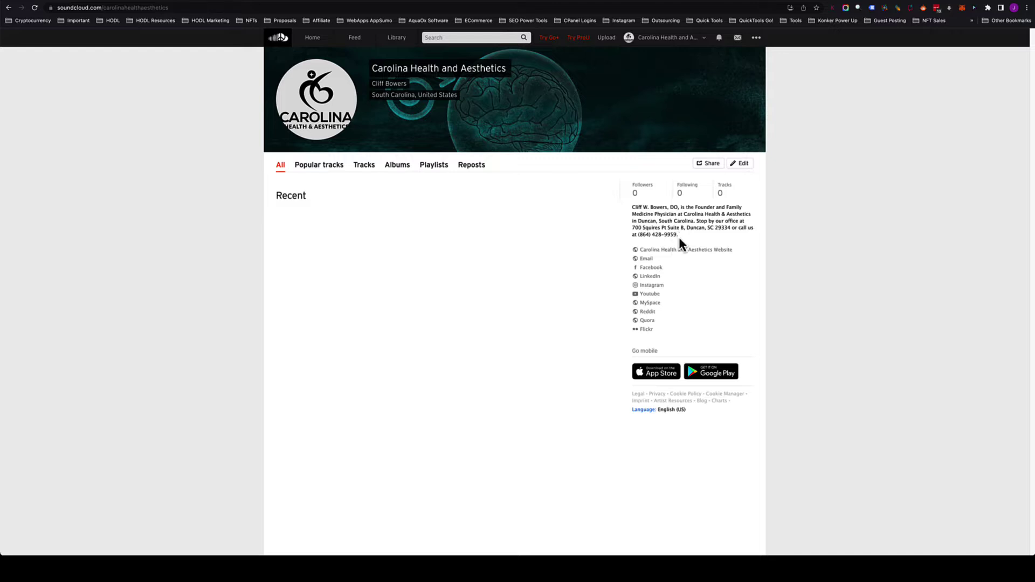
left_click_drag(679, 244, 624, 218)
left_click(623, 217)
left_click_drag(276, 199, 321, 193)
left_click(365, 233)
mouse_move(341, 139)
mouse_move(322, 114)
Check the Content and RSS feed settings, then return to the business profile page
left_click(757, 39)
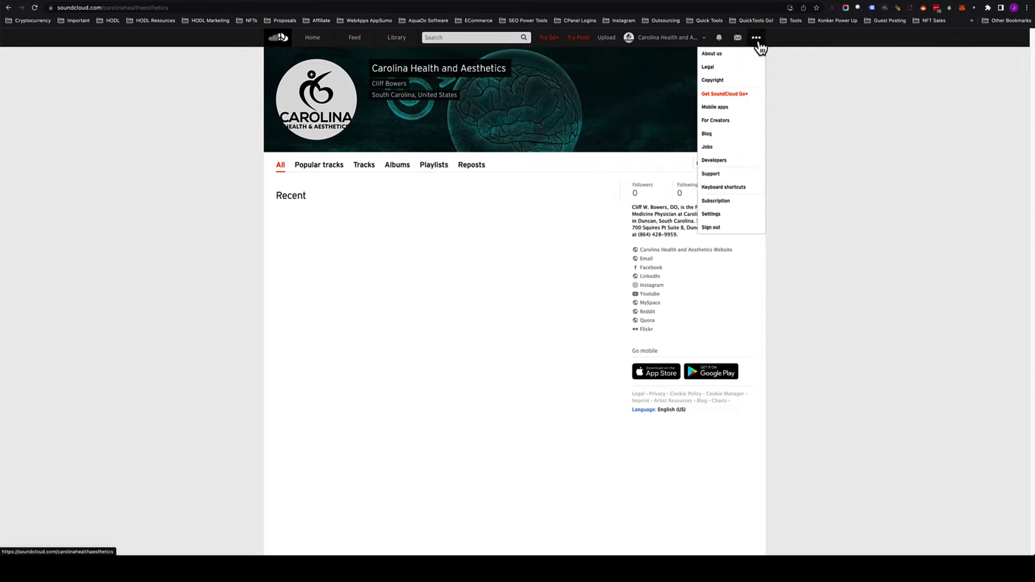
left_click(731, 215)
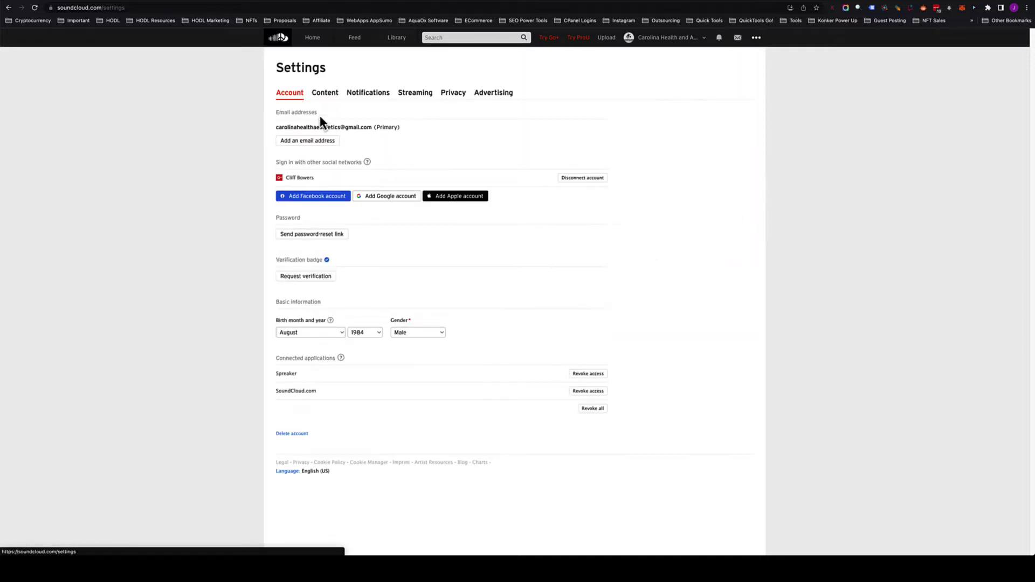
left_click(324, 95)
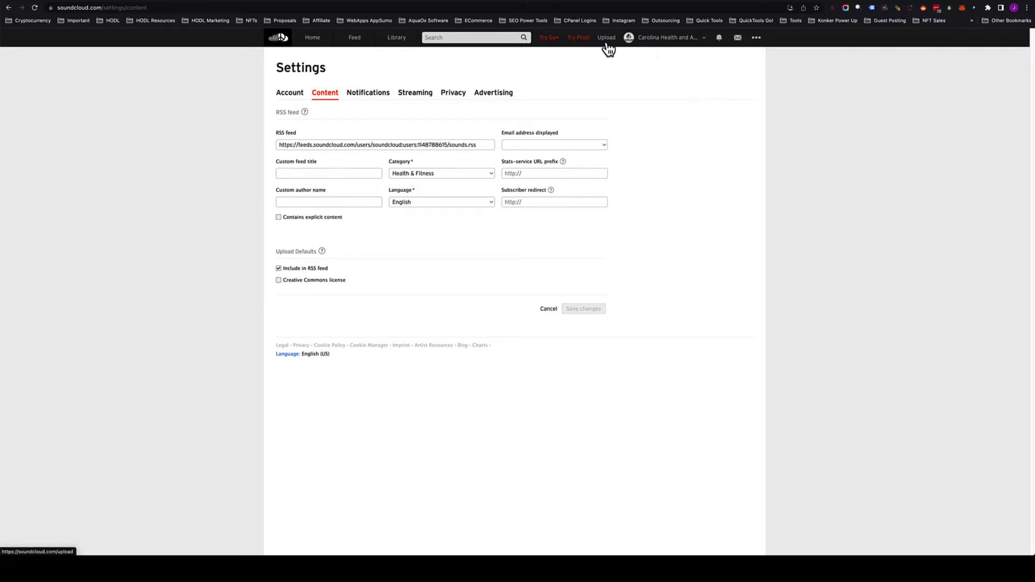
left_click(645, 39)
left_click(654, 55)
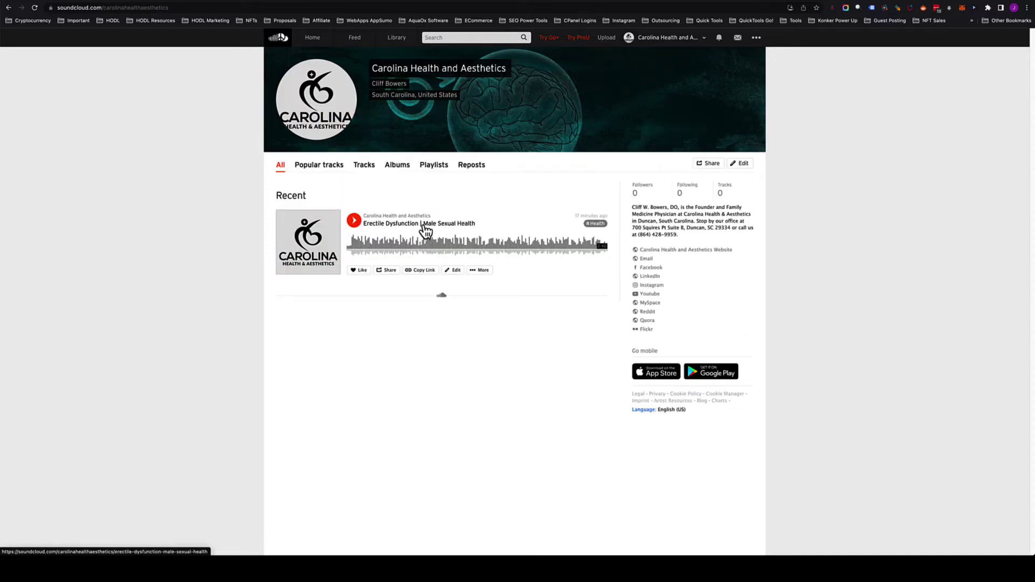
Open 'Erectile Dysfunction | Male Sexual Health', expand its description and select the first paragraph
left_click(426, 231)
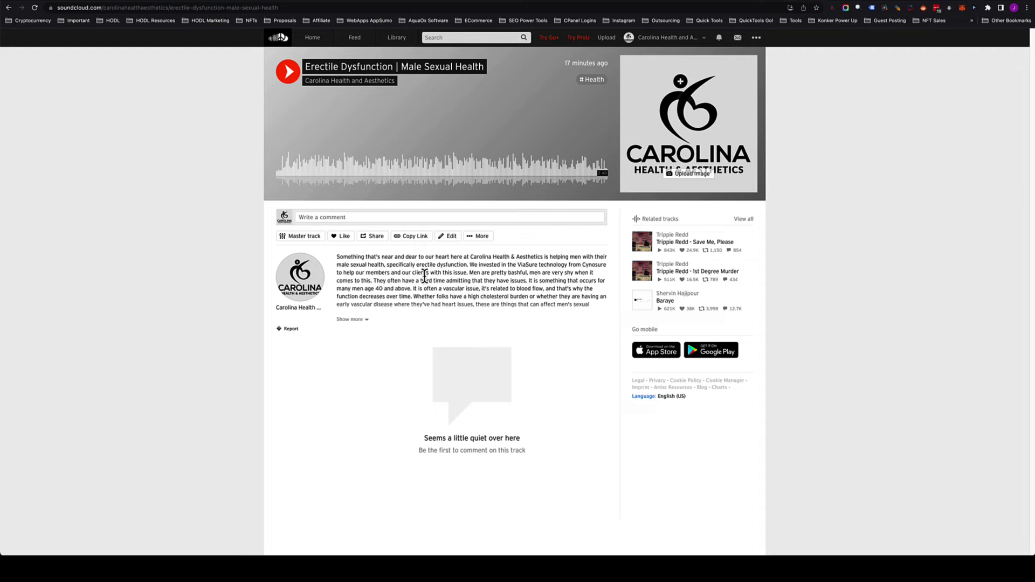
left_click(367, 322)
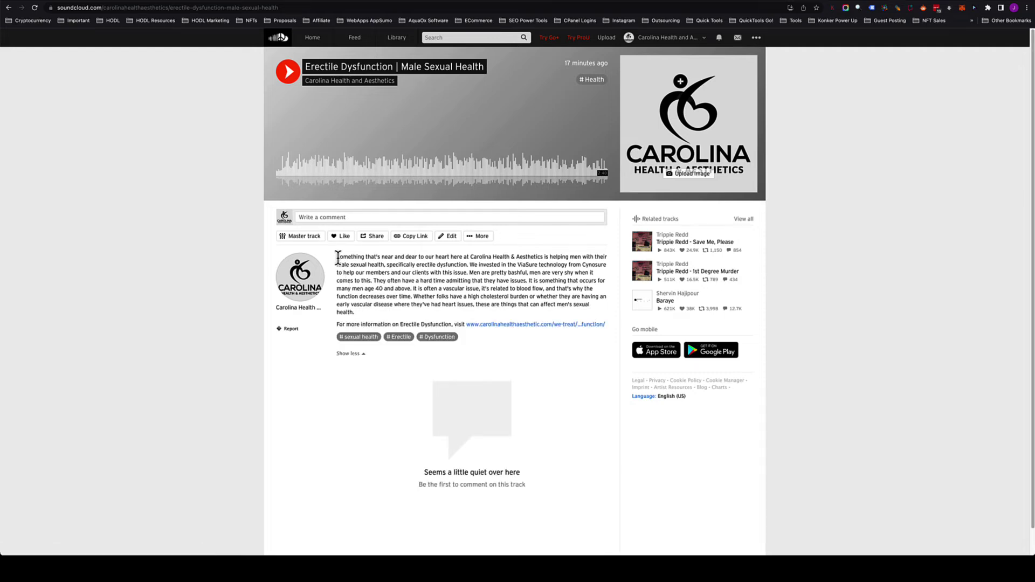
left_click_drag(337, 257, 369, 316)
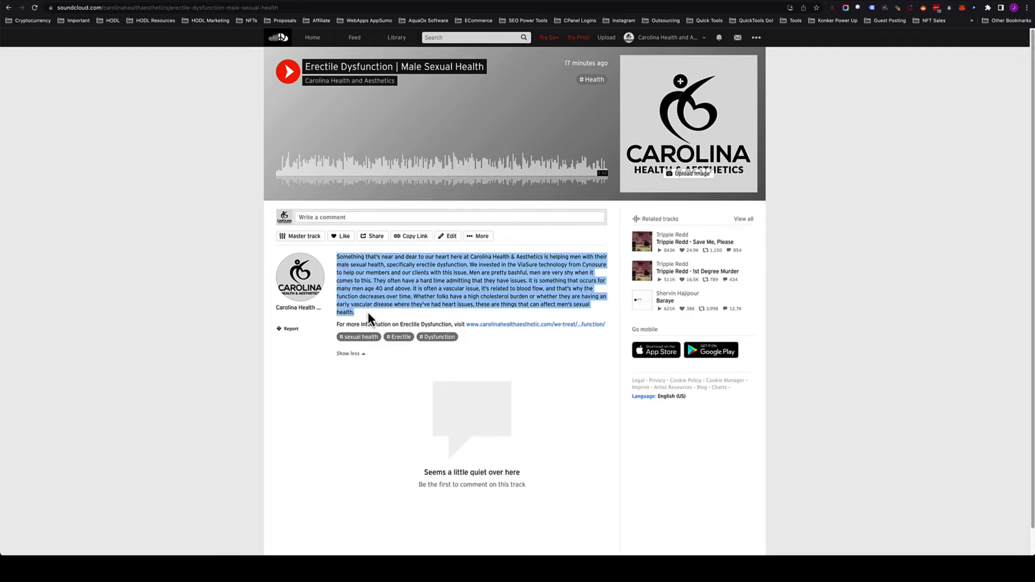
left_click(368, 312)
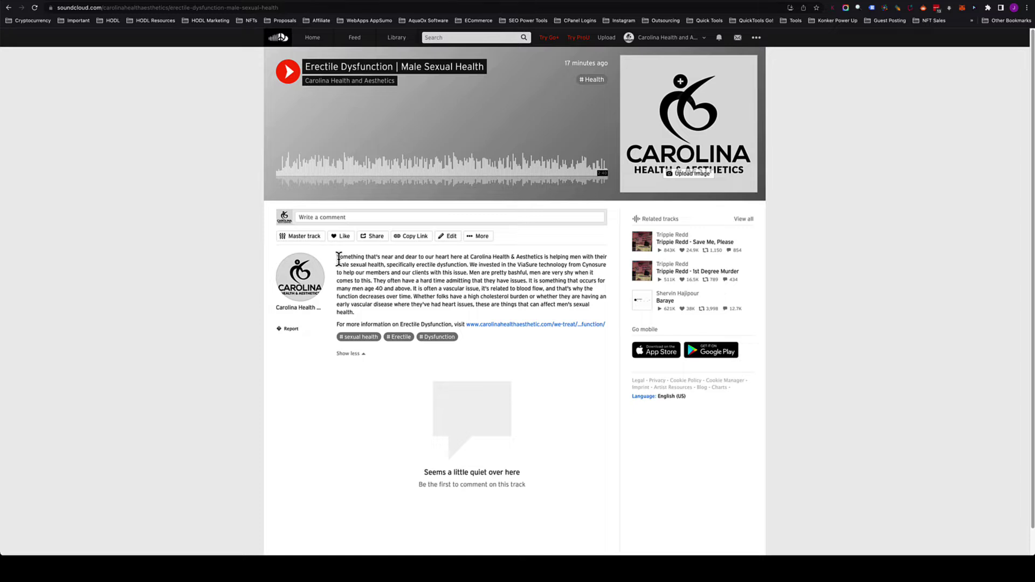
left_click_drag(338, 257, 366, 313)
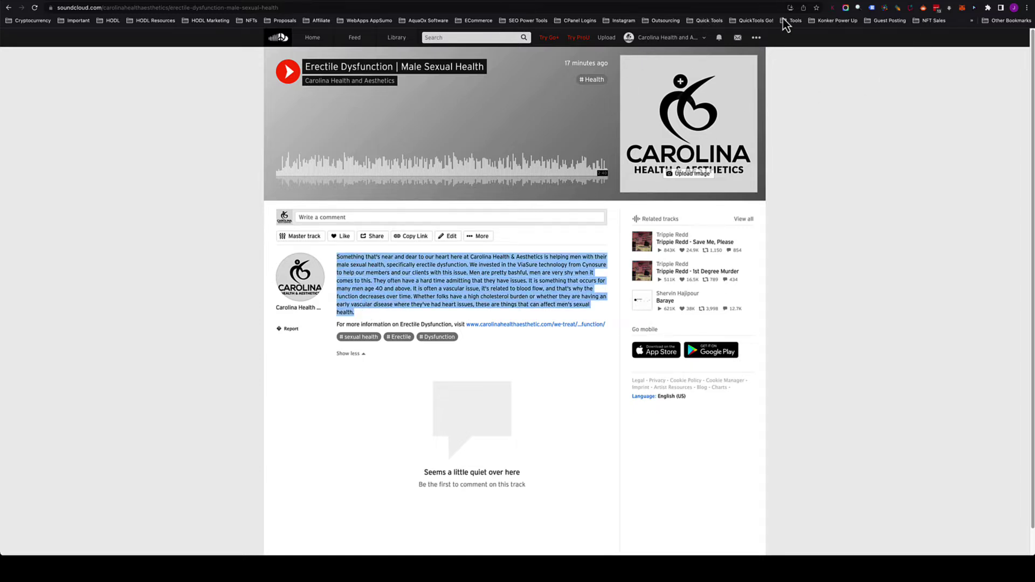
Reopen the 'CHA - Male Sexual Health' transcript in Rev and select its opening paragraph
key("ctrl+Tab")
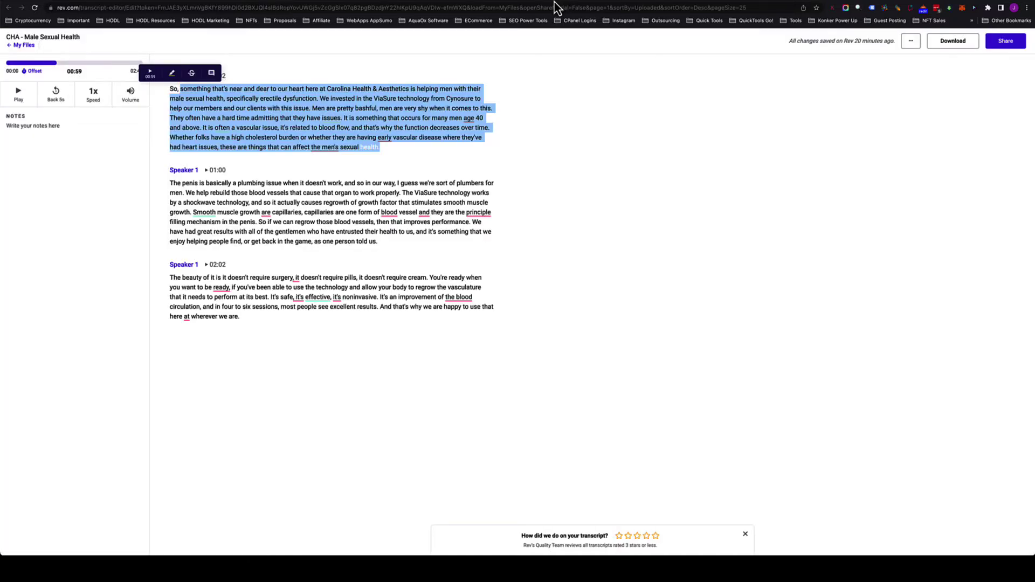
left_click(578, 93)
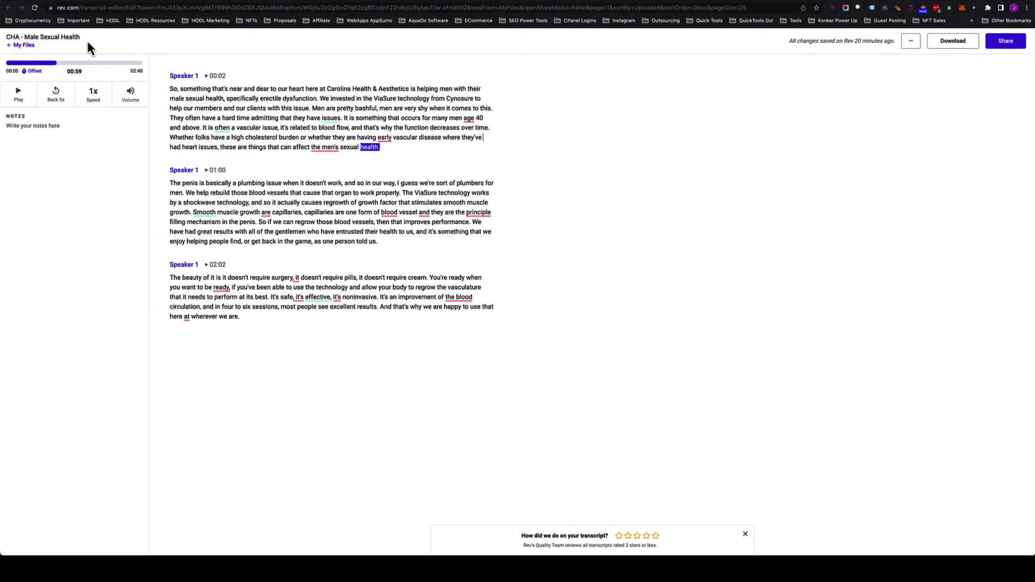
left_click(16, 44)
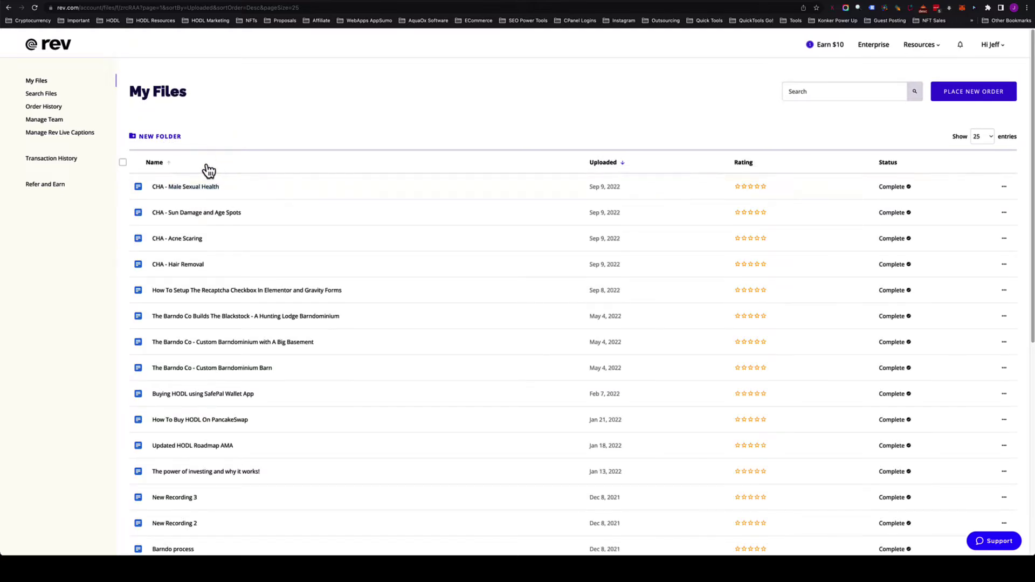
left_click(196, 187)
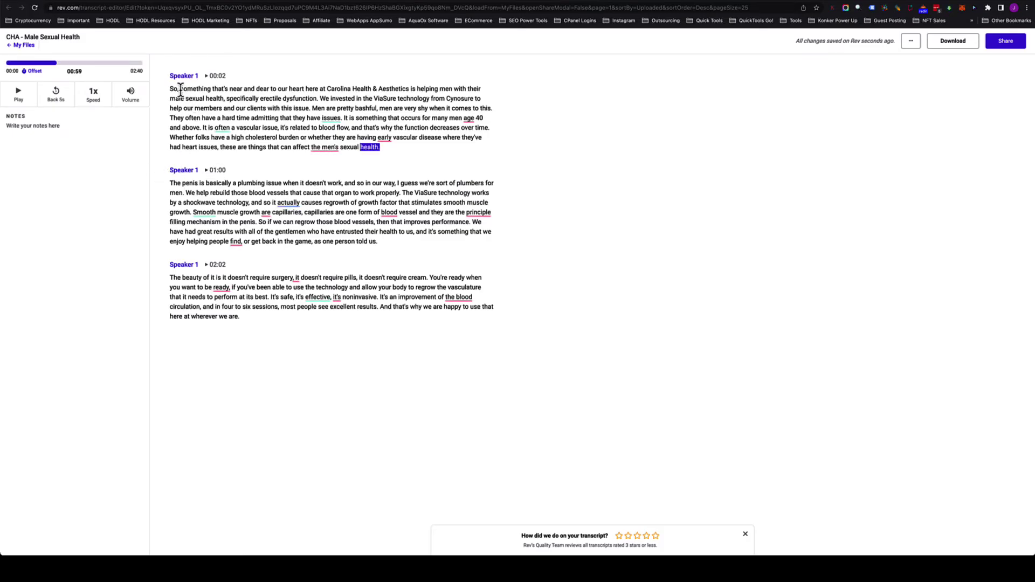
mouse_move(170, 89)
left_mouse_down()
mouse_move(279, 108)
mouse_move(387, 149)
left_mouse_up()
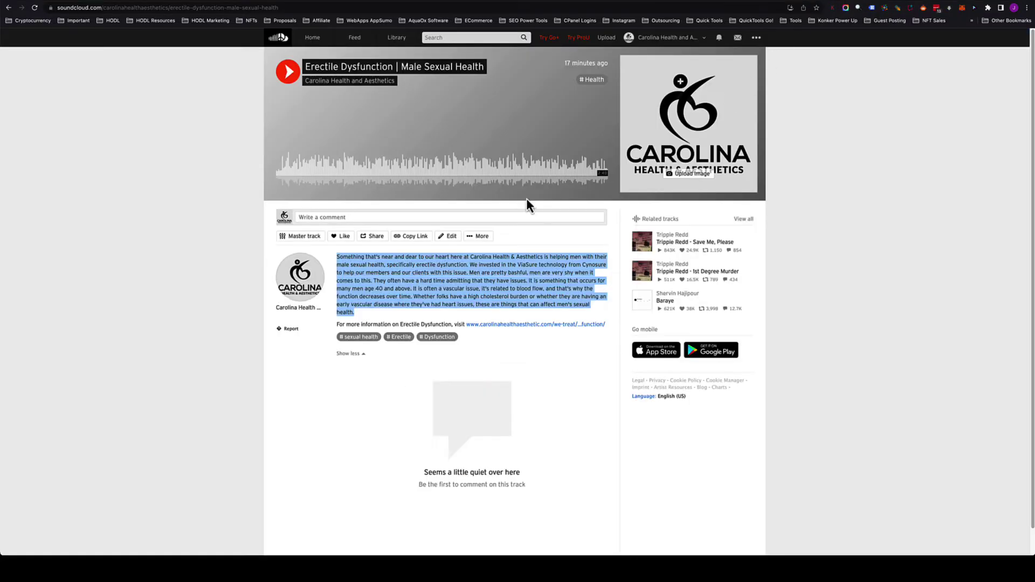
Select the 'For more information' line and website link, then open the track's edit form
left_click(384, 268)
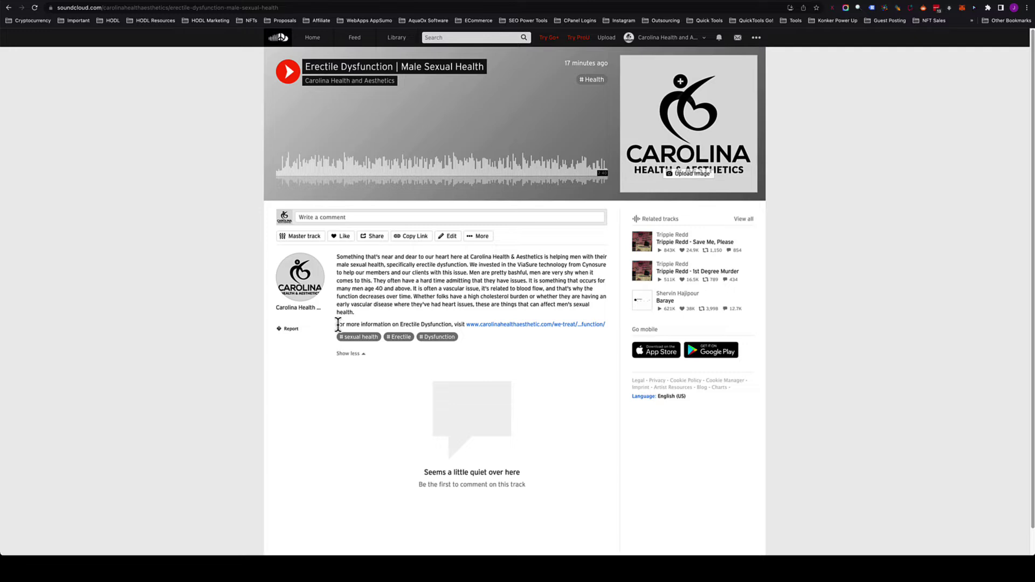
left_click_drag(338, 324, 440, 321)
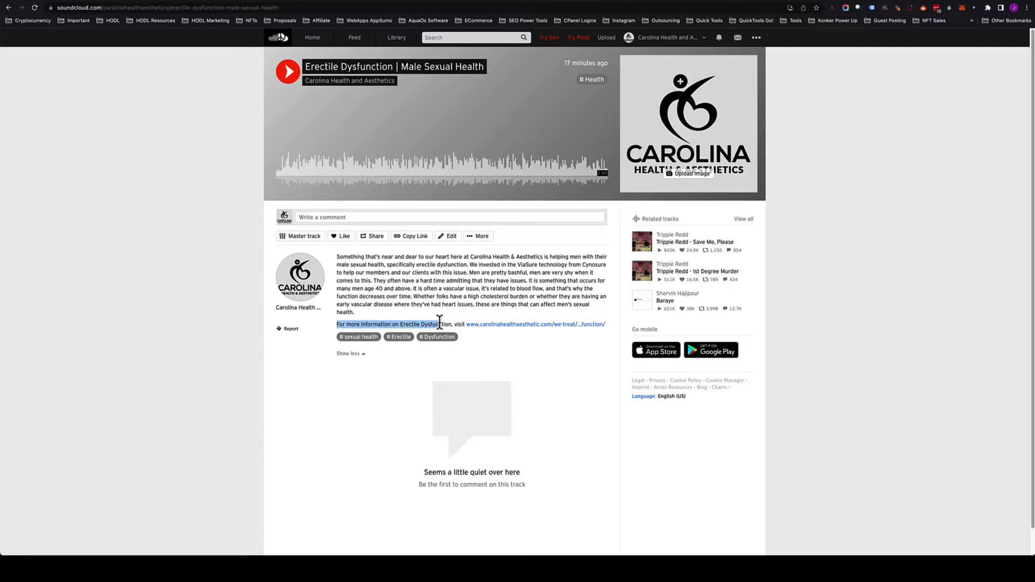
left_click(440, 322)
left_click_drag(338, 324, 547, 337)
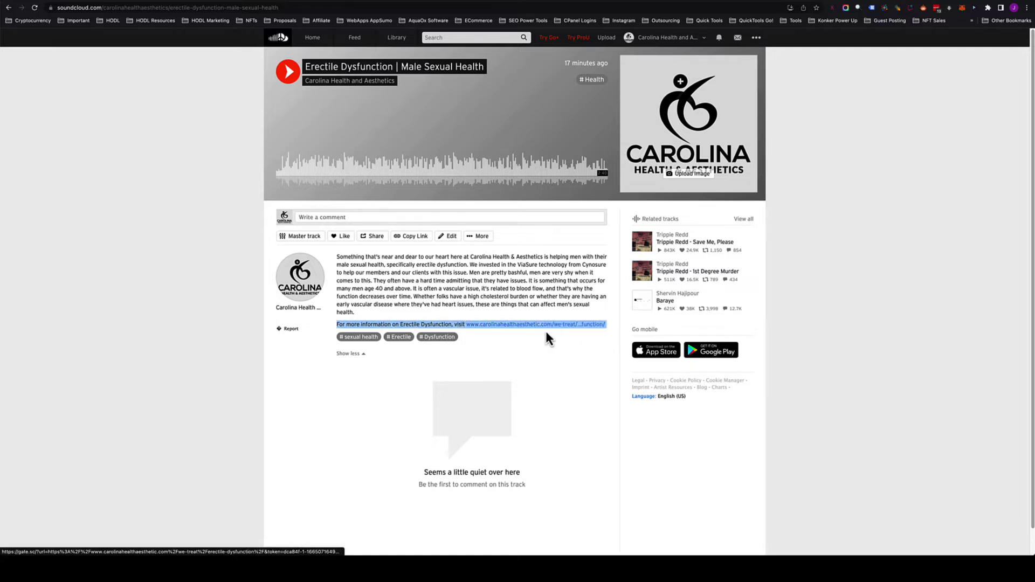
left_click(520, 361)
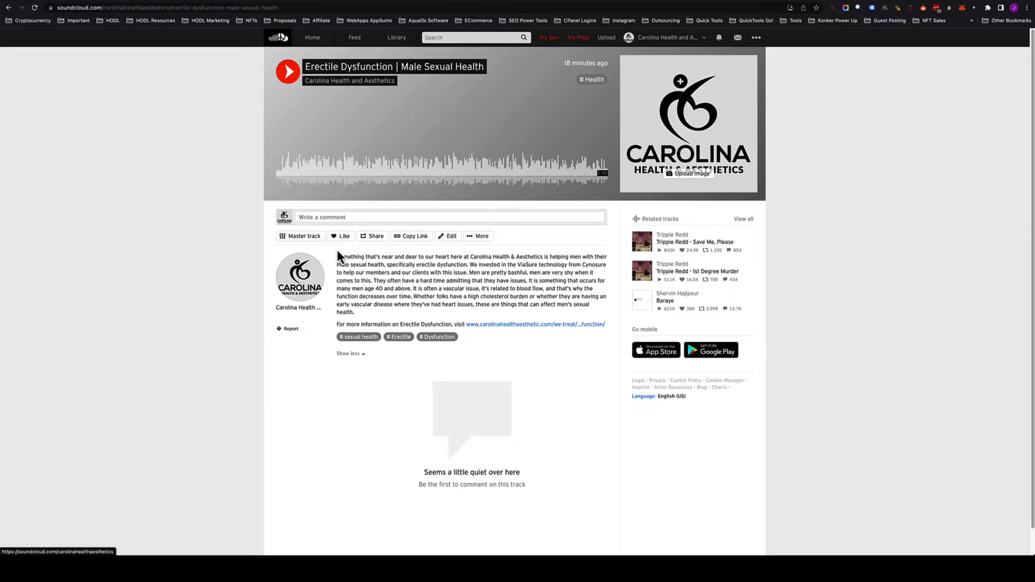
left_click(451, 236)
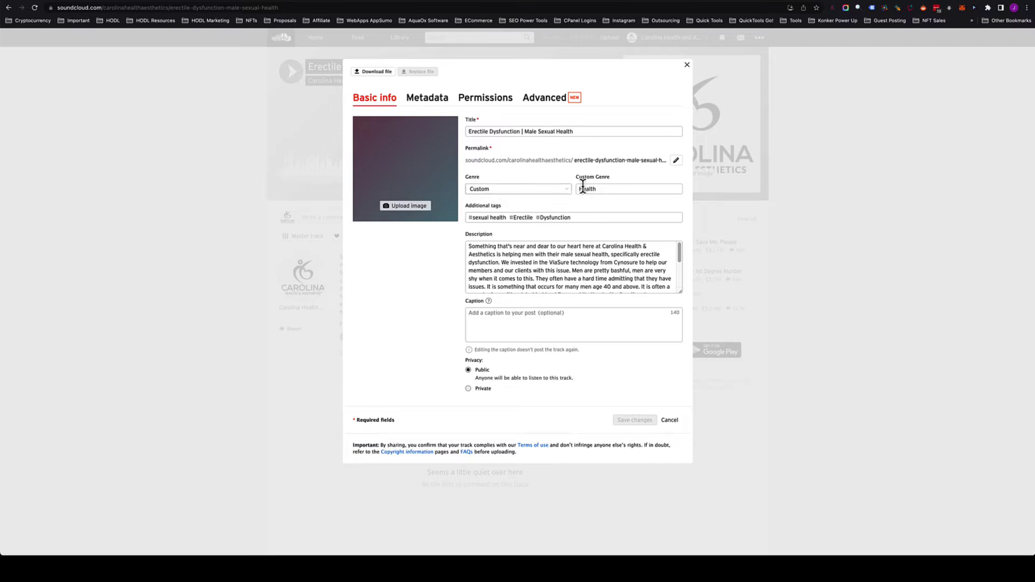
Check the Health custom genre and track title, then make the permalink slug editable
left_click_drag(580, 189, 607, 191)
left_click_drag(470, 131, 566, 133)
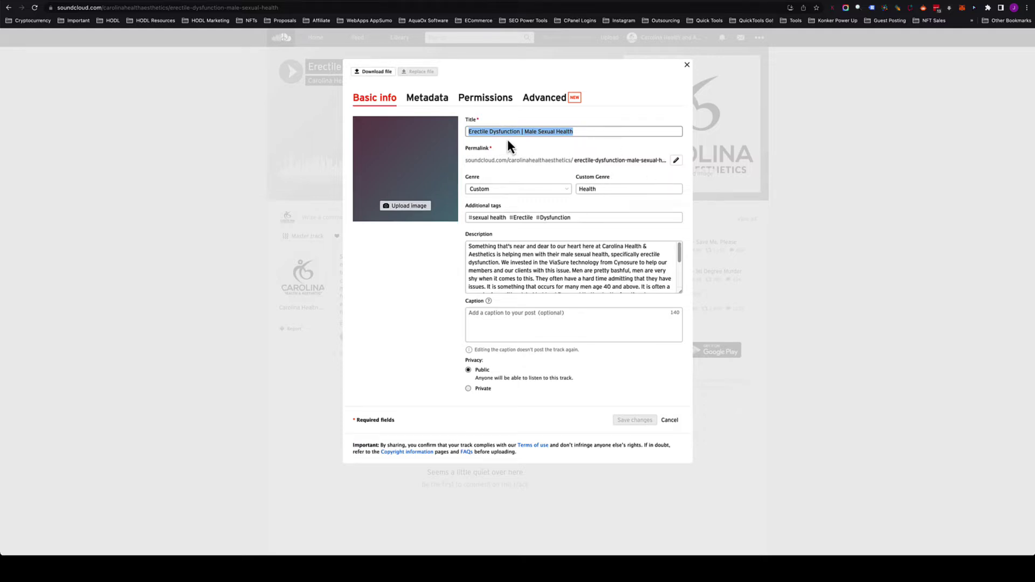
left_click_drag(474, 132, 592, 131)
left_click(675, 161)
left_click(604, 161)
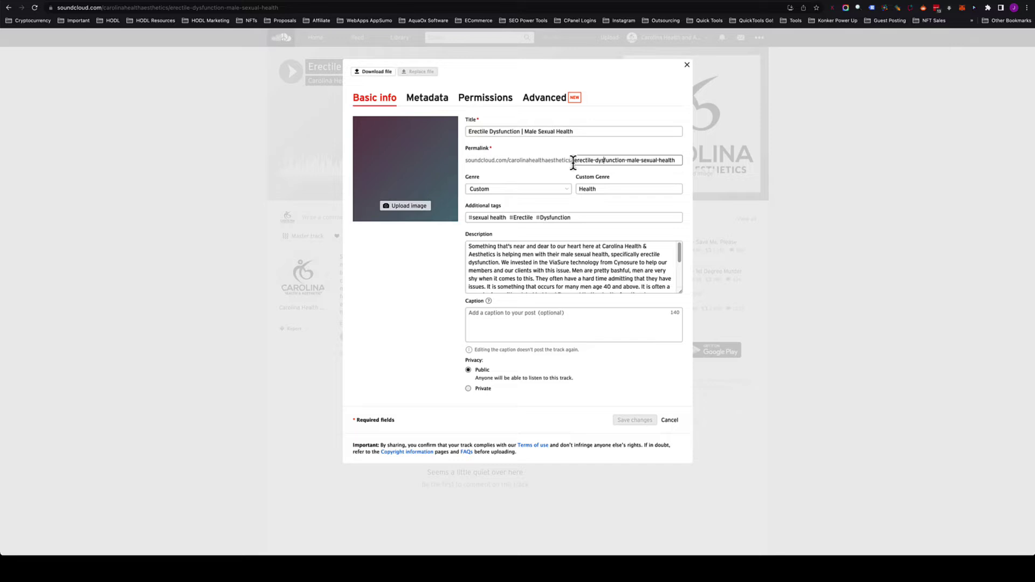
left_click_drag(580, 161, 689, 168)
Confirm the permalink as erectile-dysfunction-male-sexual-health, select the description, and view Metadata
left_click_drag(592, 133, 449, 142)
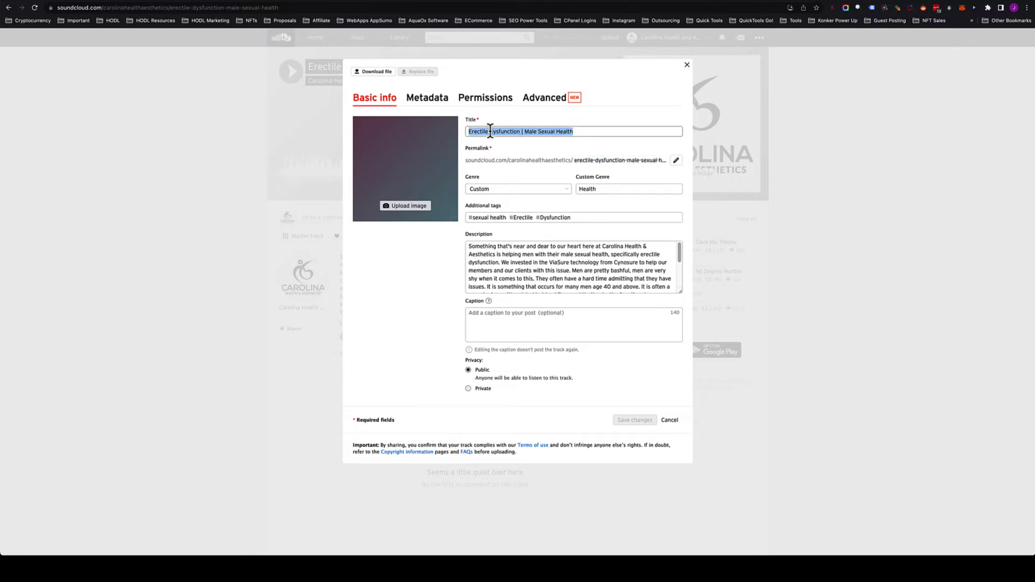
left_click(589, 132)
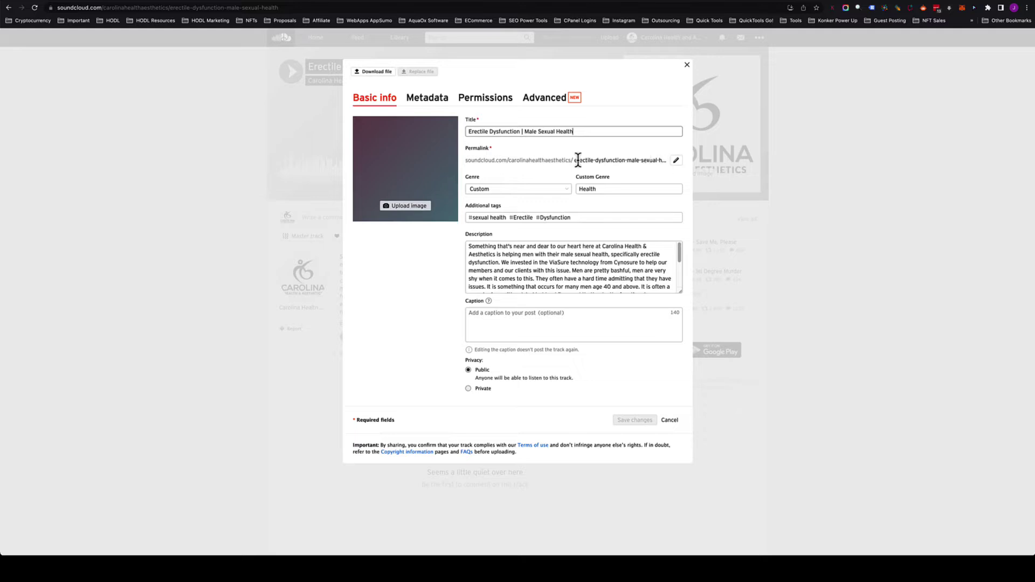
left_click(675, 161)
left_click(612, 162)
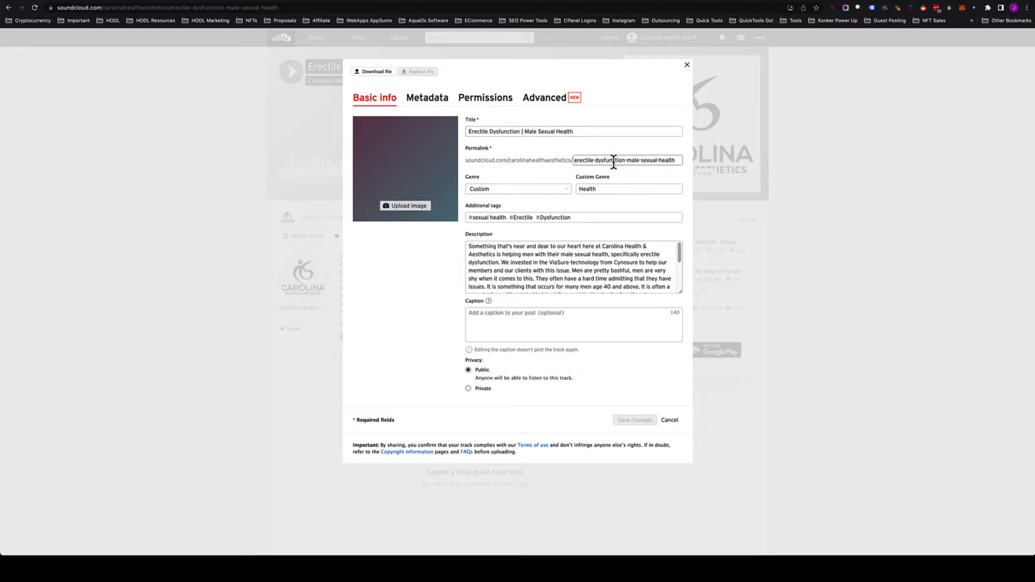
left_click(669, 171)
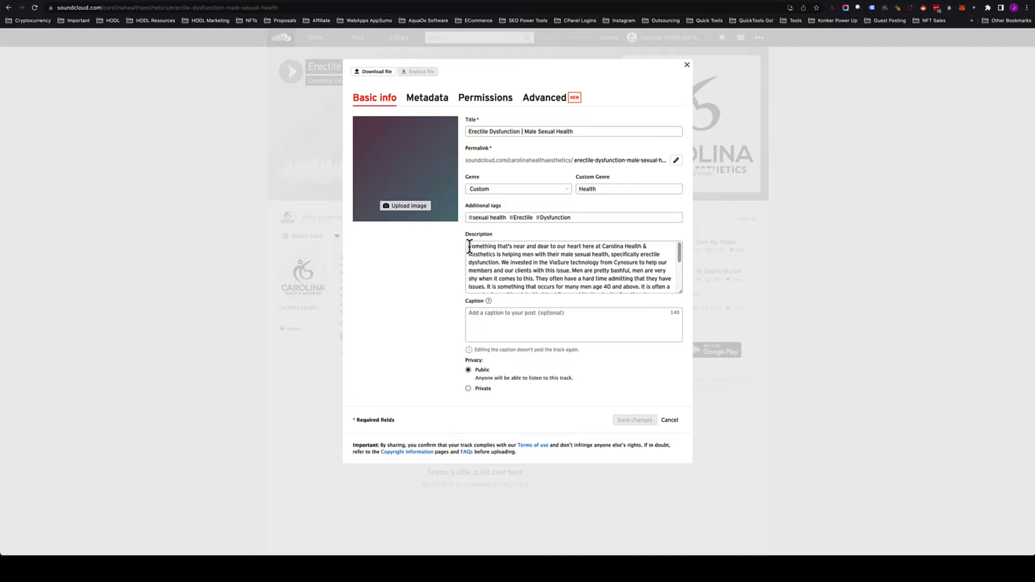
left_click_drag(469, 247, 547, 315)
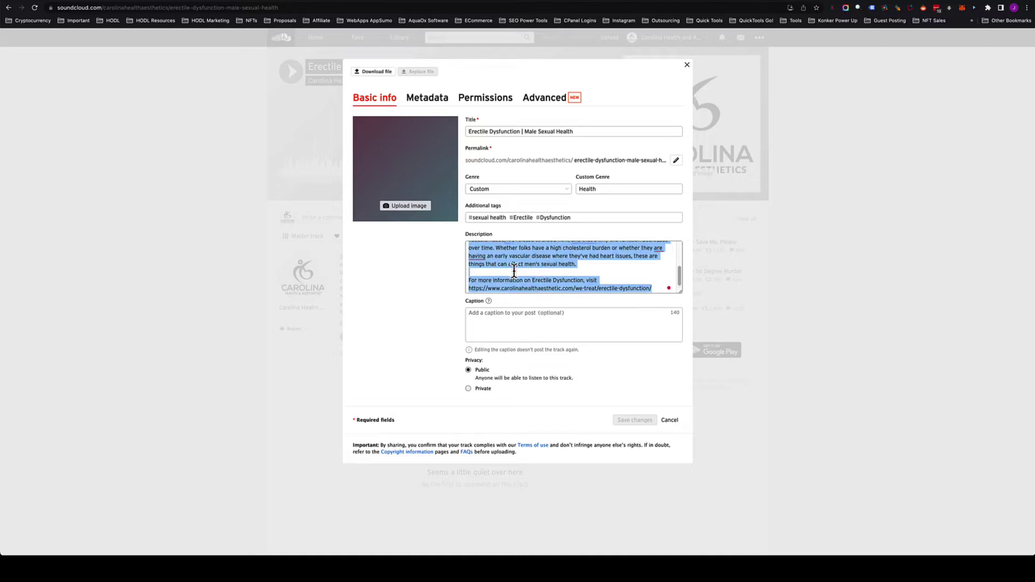
left_click(442, 97)
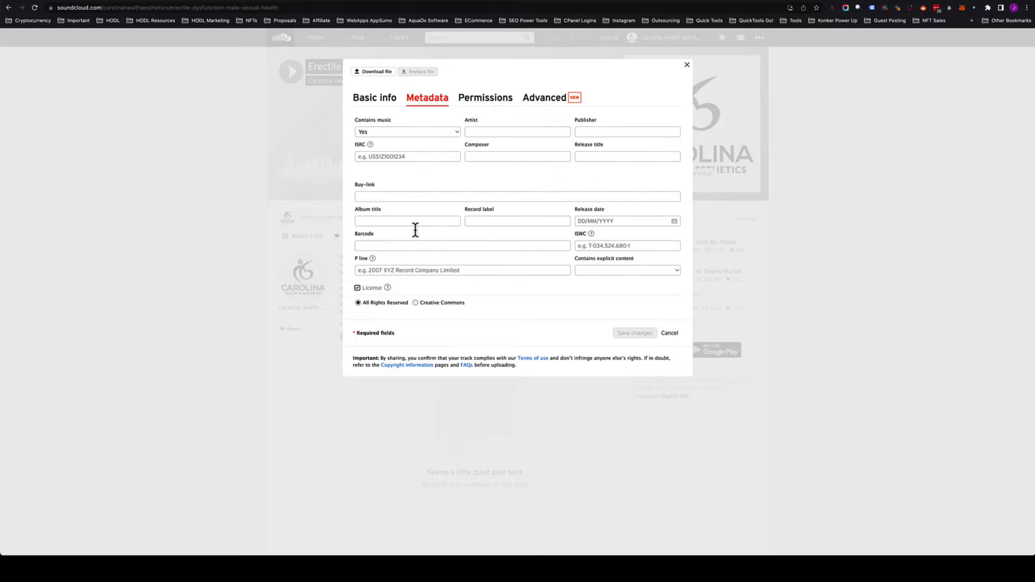
Inspect the Artist metadata field and the Permissions settings, then go back to Basic info
left_click(523, 132)
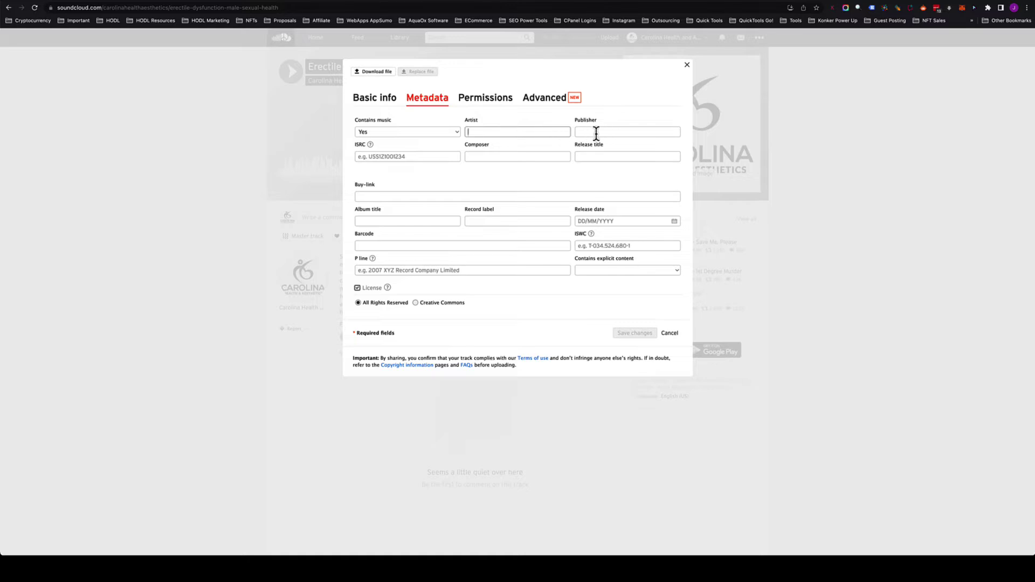
left_click(497, 103)
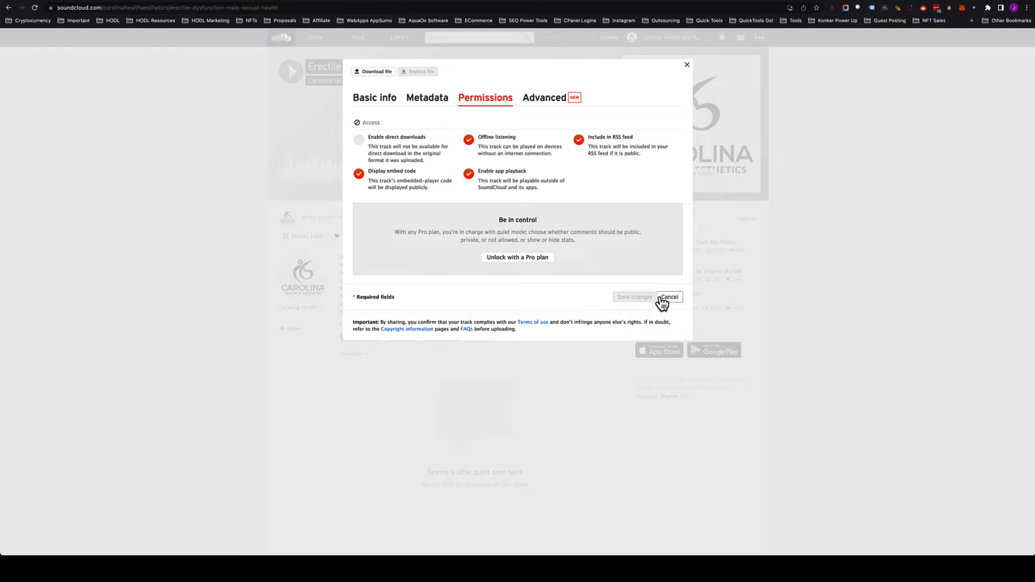
left_click(388, 110)
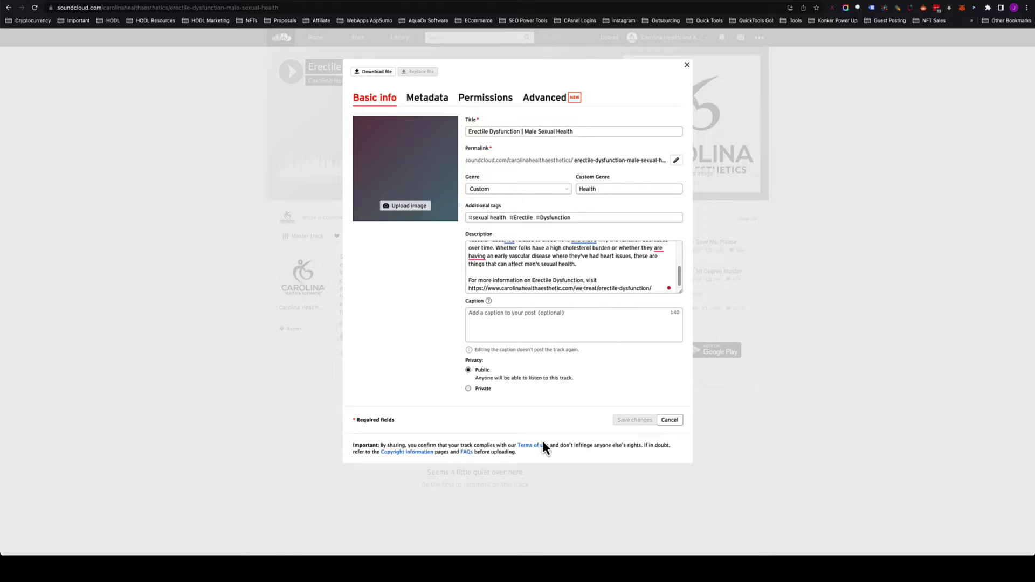
Cancel the edit-track dialog so no changes are saved
left_click(668, 420)
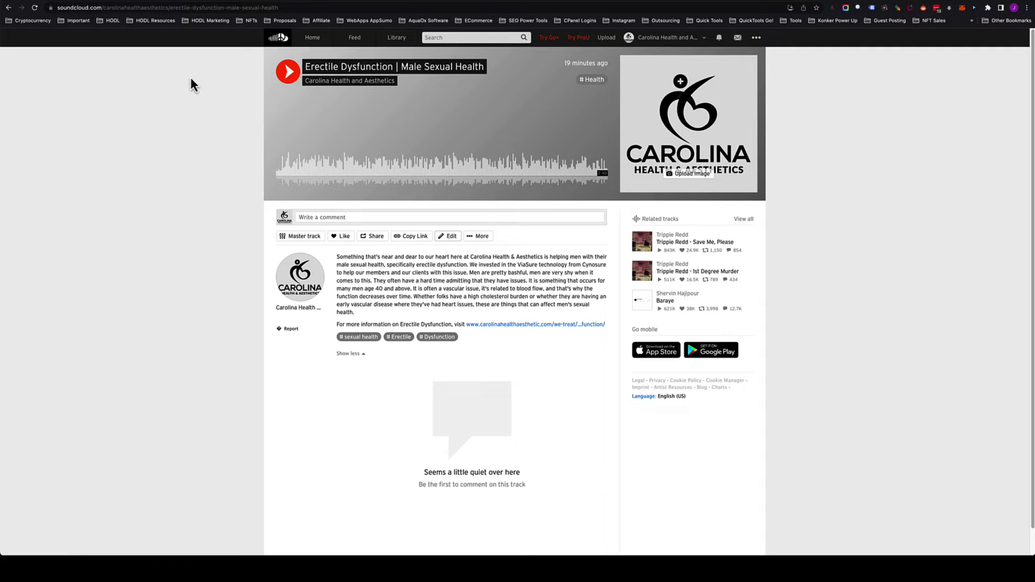
Reload the Carolina Health and Aesthetics profile to show the new logo, then reopen the Erectile Dysfunction track
left_click(341, 84)
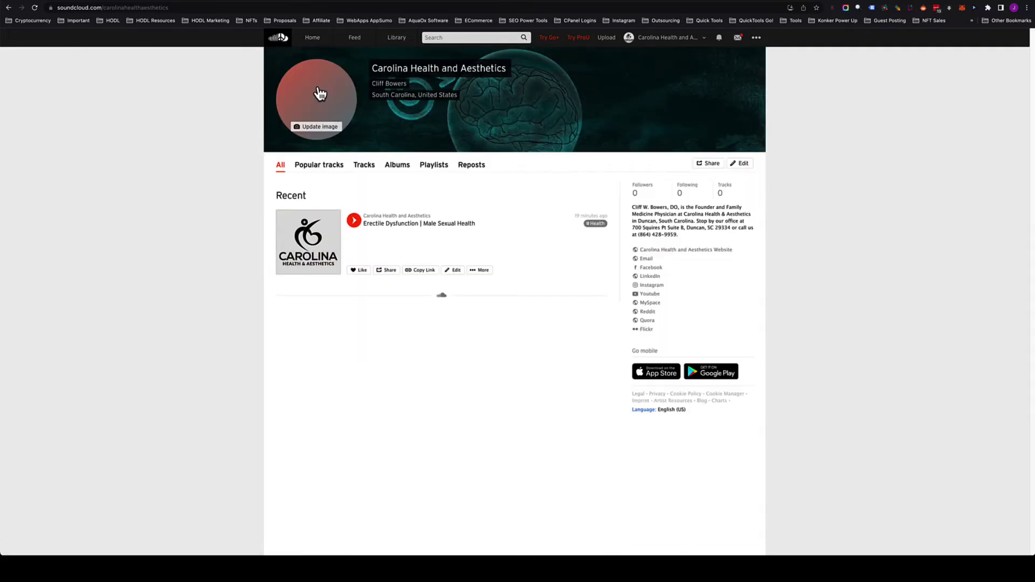
key("super+r")
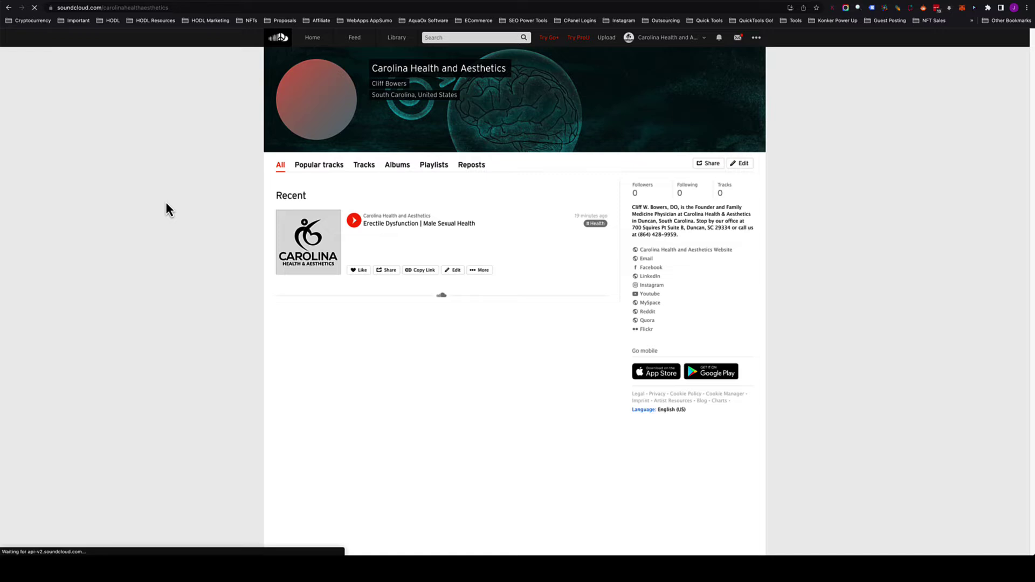
mouse_move(322, 94)
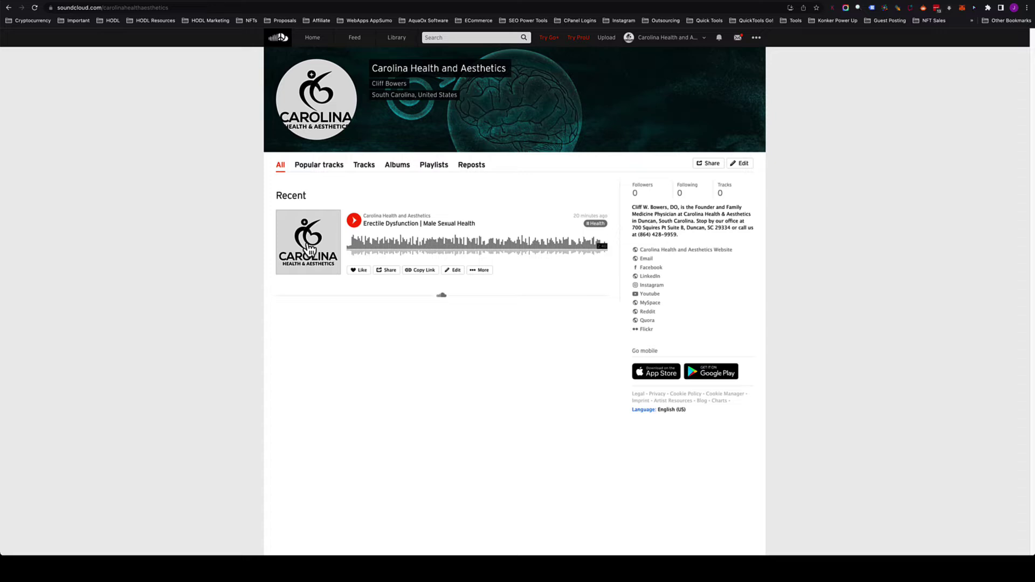
left_click(390, 224)
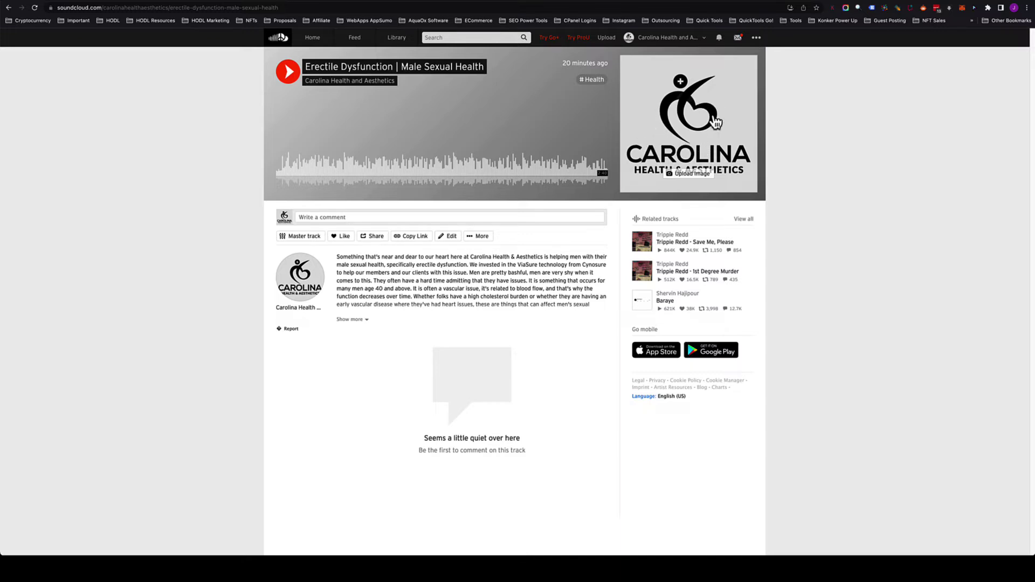
Search Shutterstock in a new tab for 'erectile dysfunction' stock photos
key("super+t")
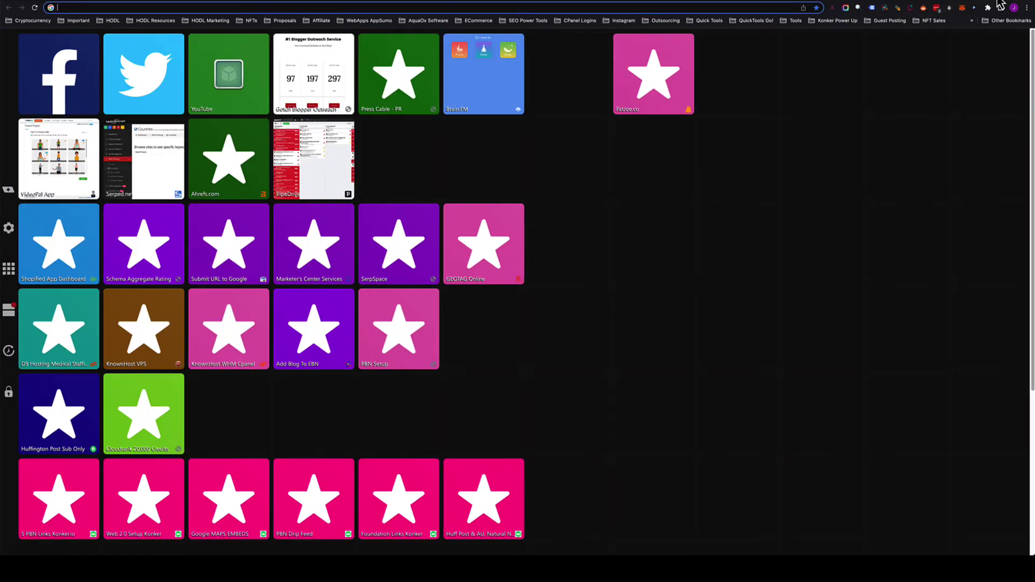
type("shutterstock.com")
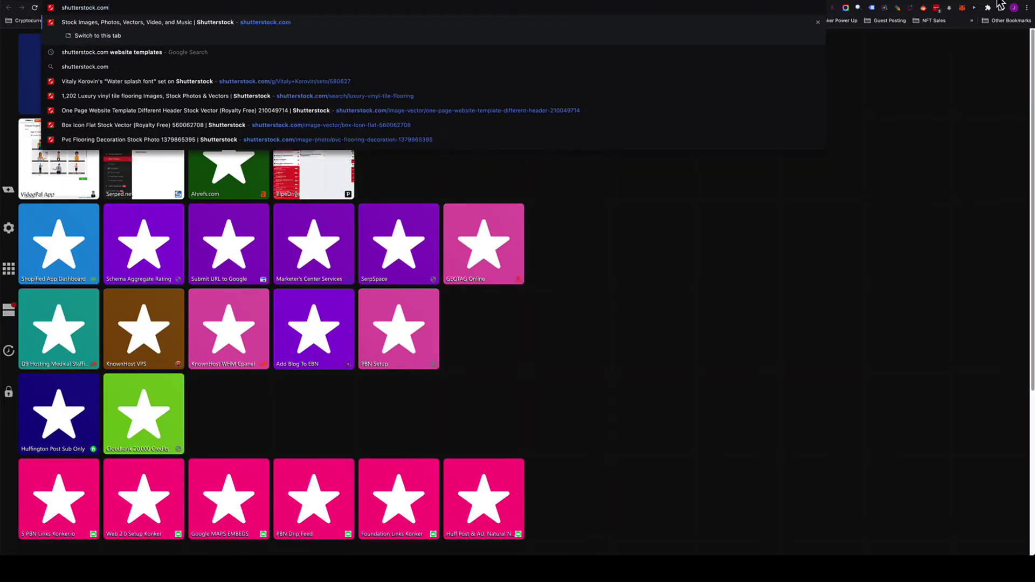
key("Return")
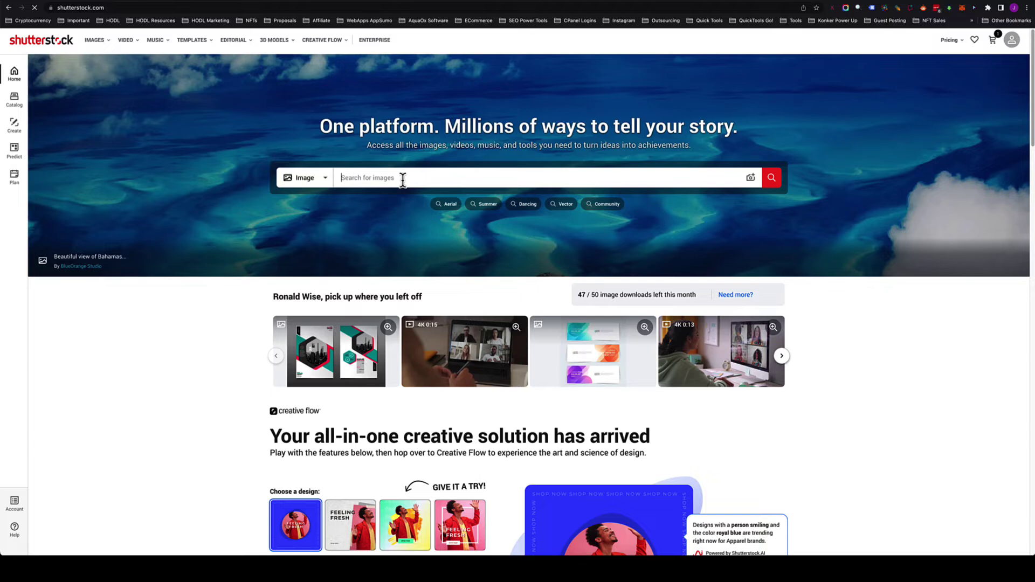
left_click(402, 177)
type("se")
key("BackSpace")
key("BackSpace")
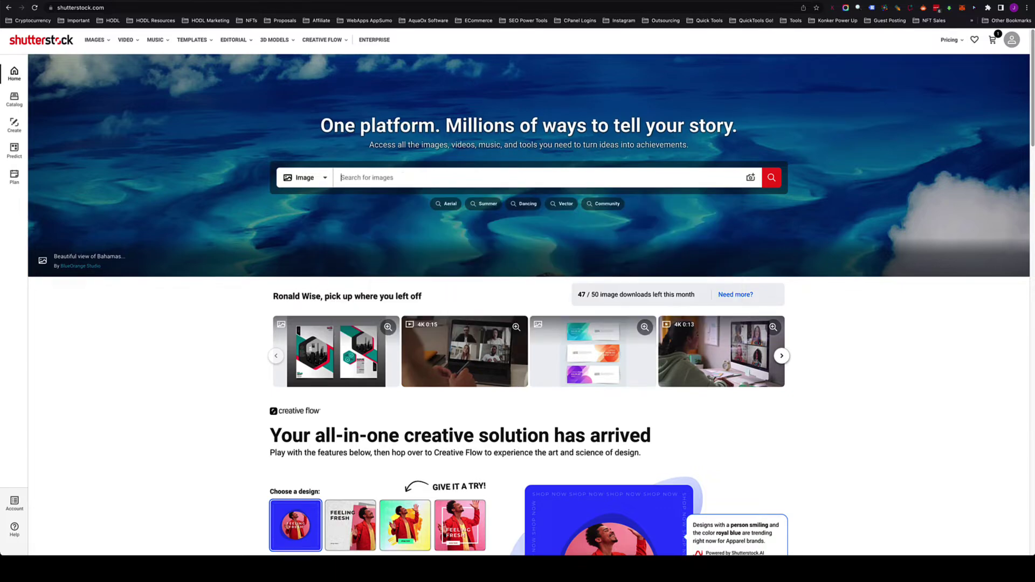
type("erectile dys")
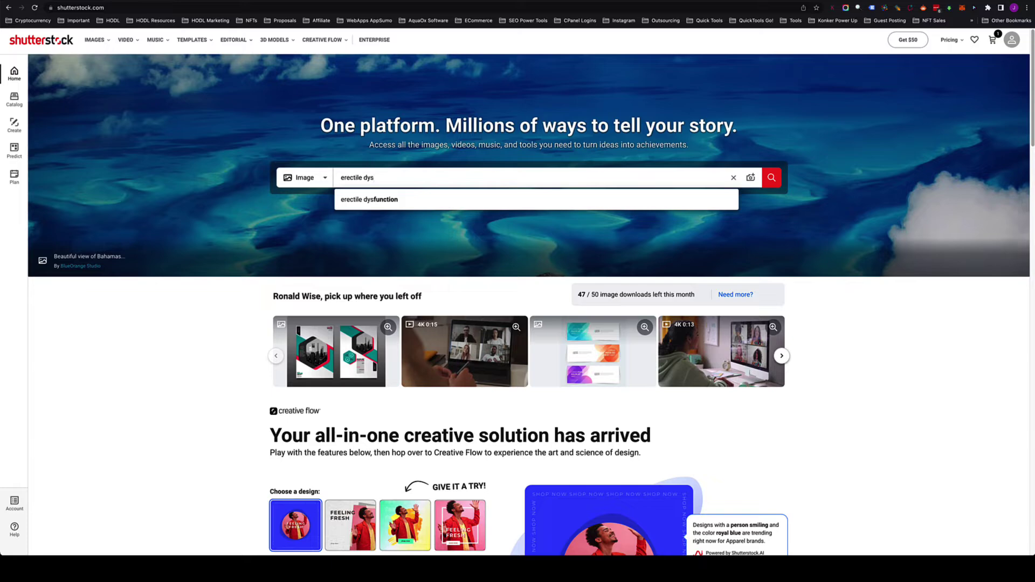
type("function")
key("Return")
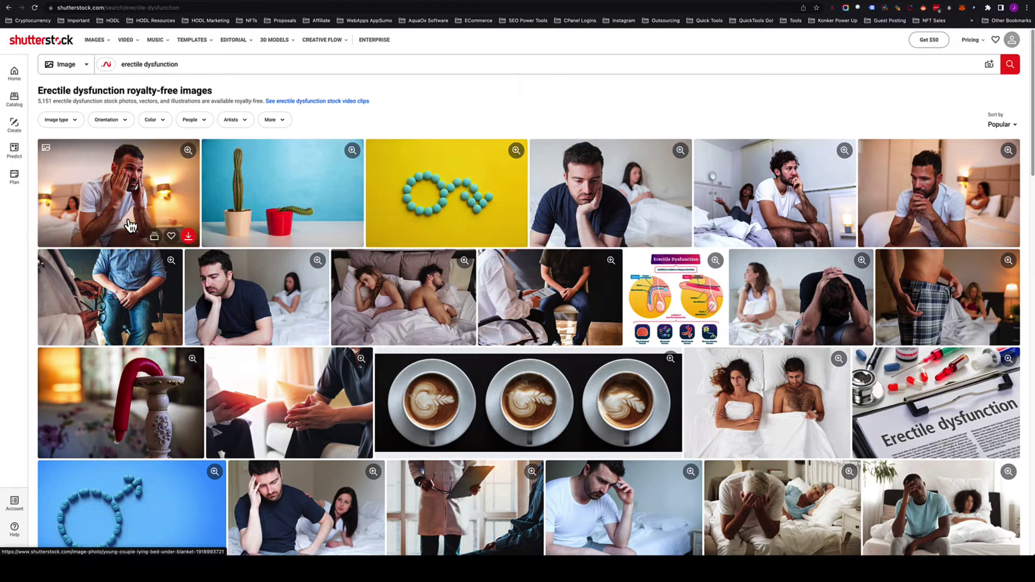
Open the photo of a distressed man on a bed, dismiss the popup, and return to SoundCloud
left_click(138, 197)
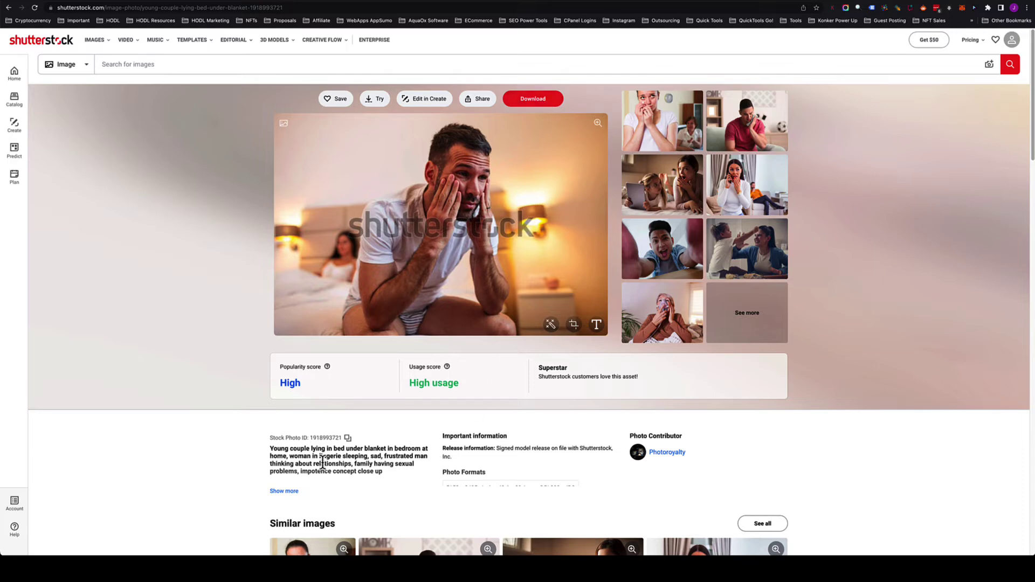
left_click_drag(273, 448, 297, 449)
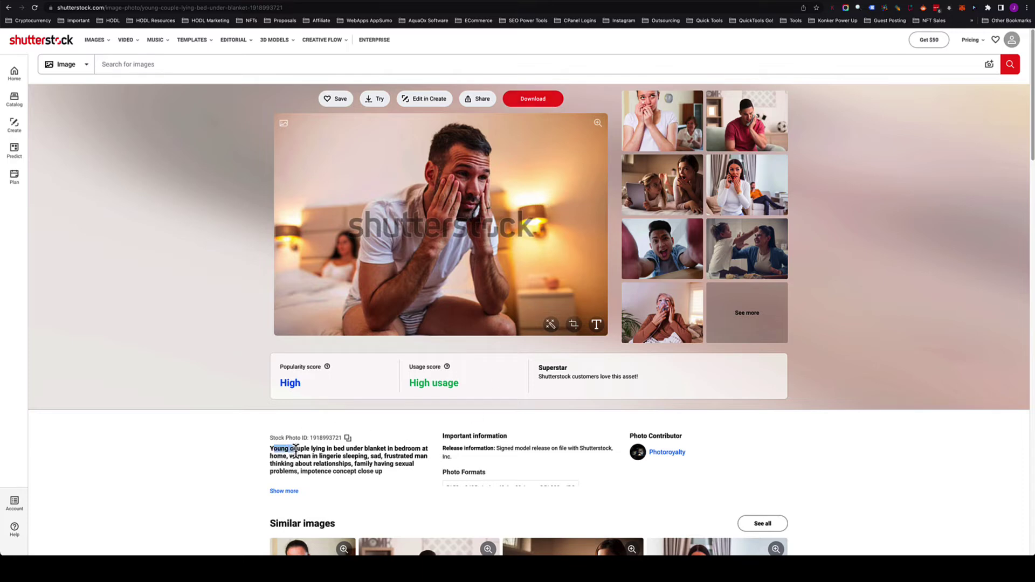
left_click(240, 465)
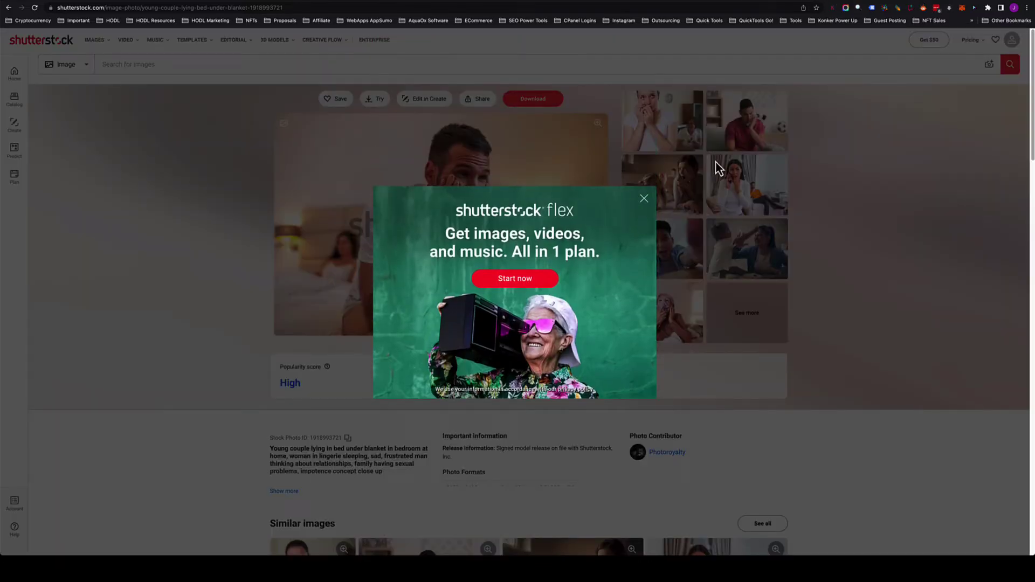
left_click(644, 199)
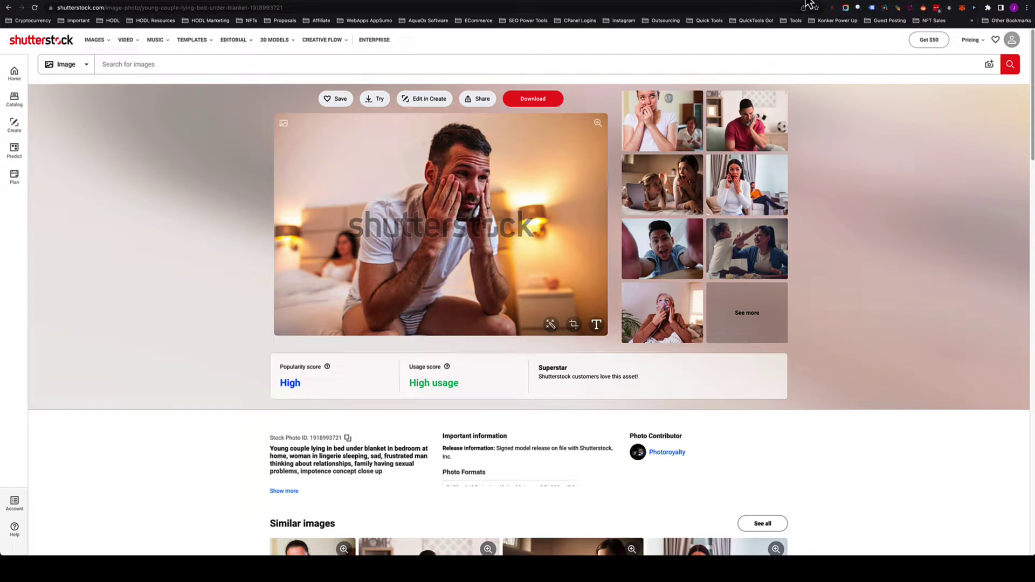
key("ctrl+Tab")
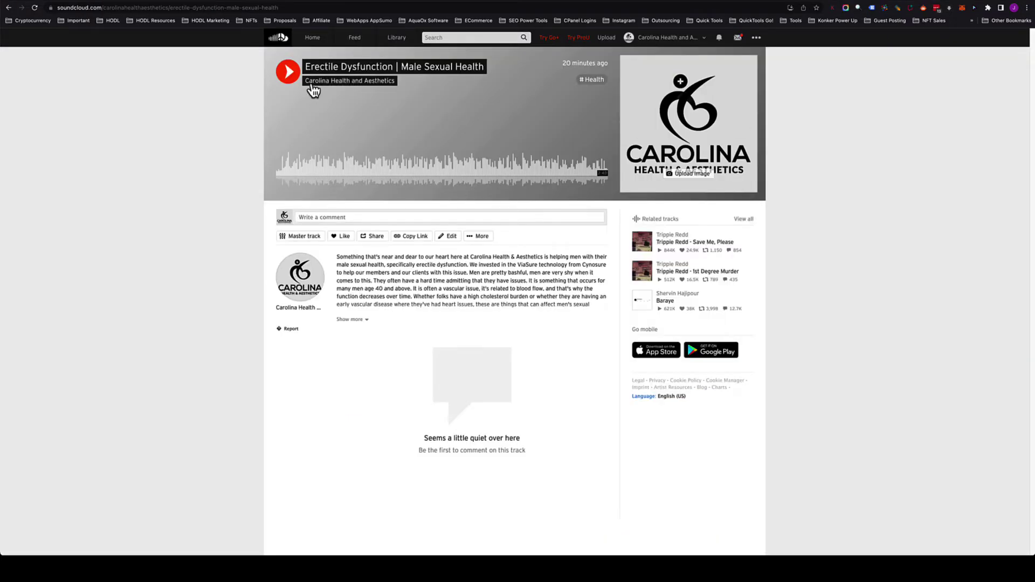
Select the track title, then go to the Carolina Health and Aesthetics profile via the account menu
left_click_drag(306, 67, 509, 75)
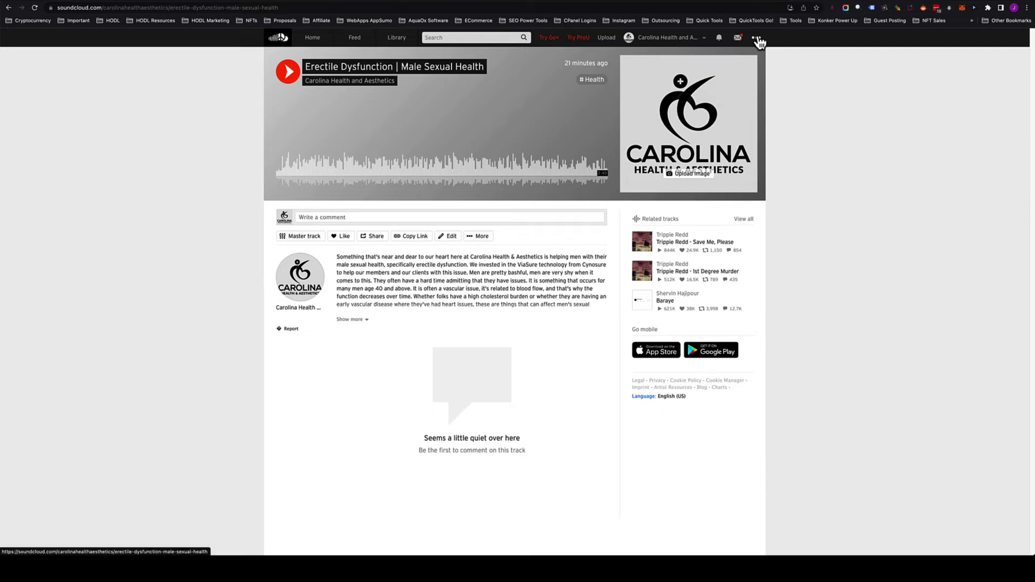
left_click(757, 38)
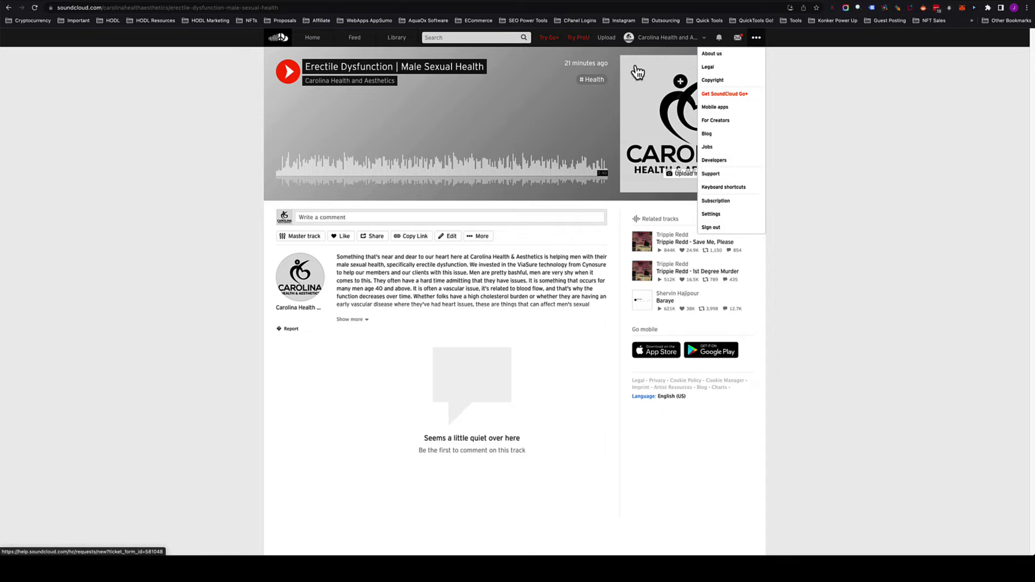
left_click(631, 46)
left_click(652, 53)
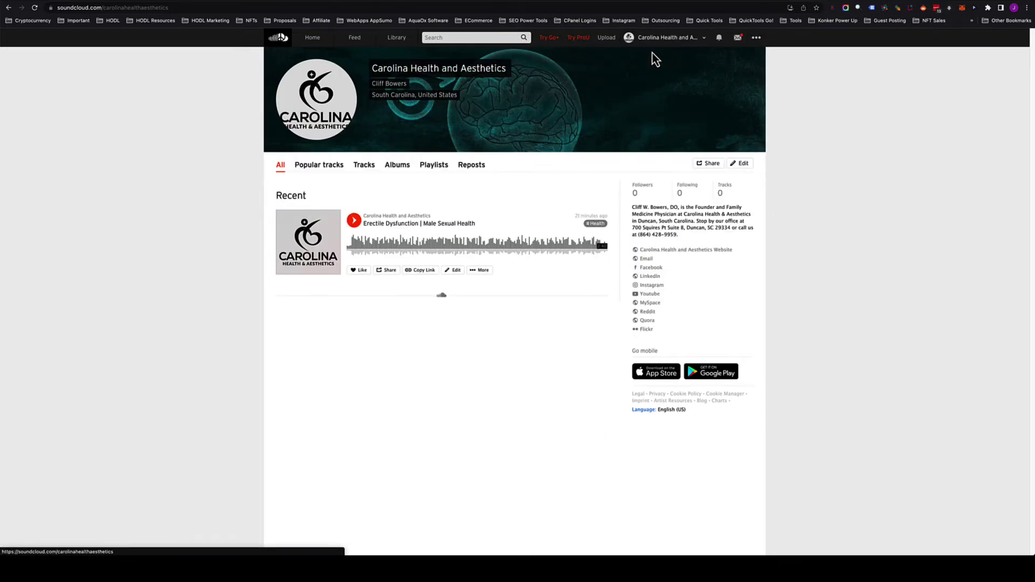
Prefix the Facebook, LinkedIn, Instagram and YouTube link titles with 'Carolina Health and Aesthetics'
left_click(739, 163)
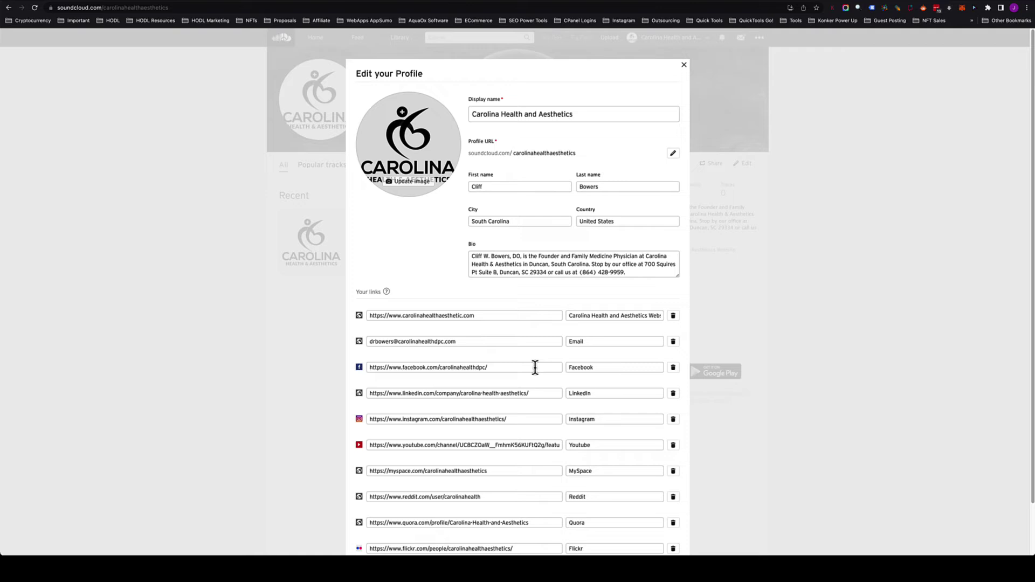
scroll(536, 367, "down", 2)
left_click_drag(570, 276, 652, 278)
key("ctrl+c")
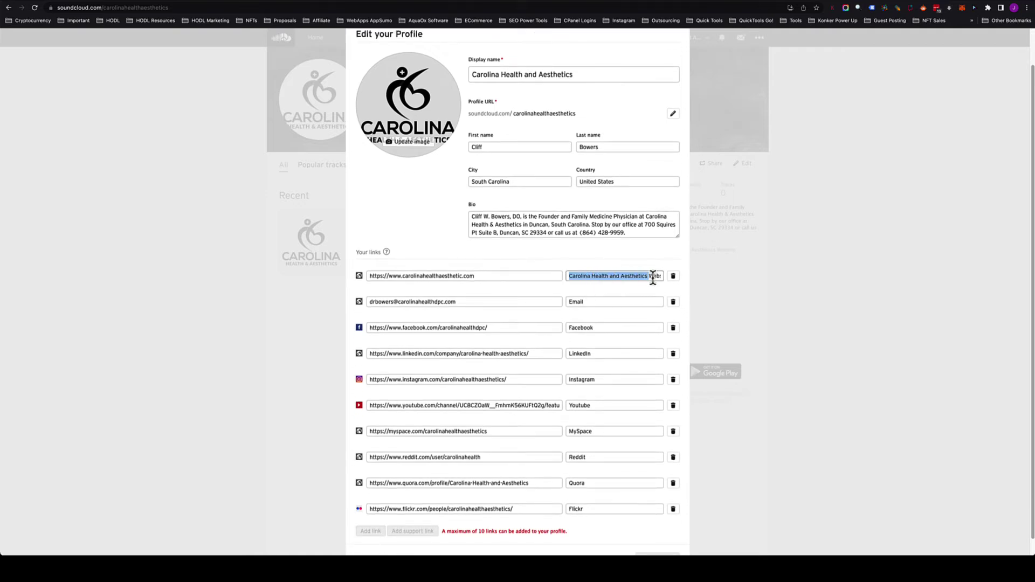
left_click(569, 328)
key("ctrl+v")
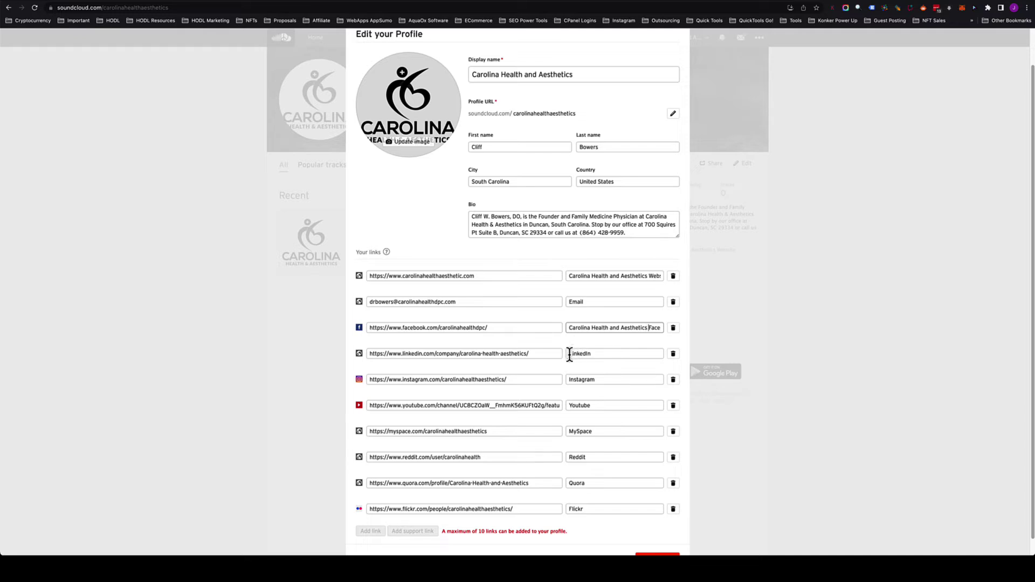
left_click(569, 354)
key("ctrl+v")
left_click(569, 380)
key("ctrl+v")
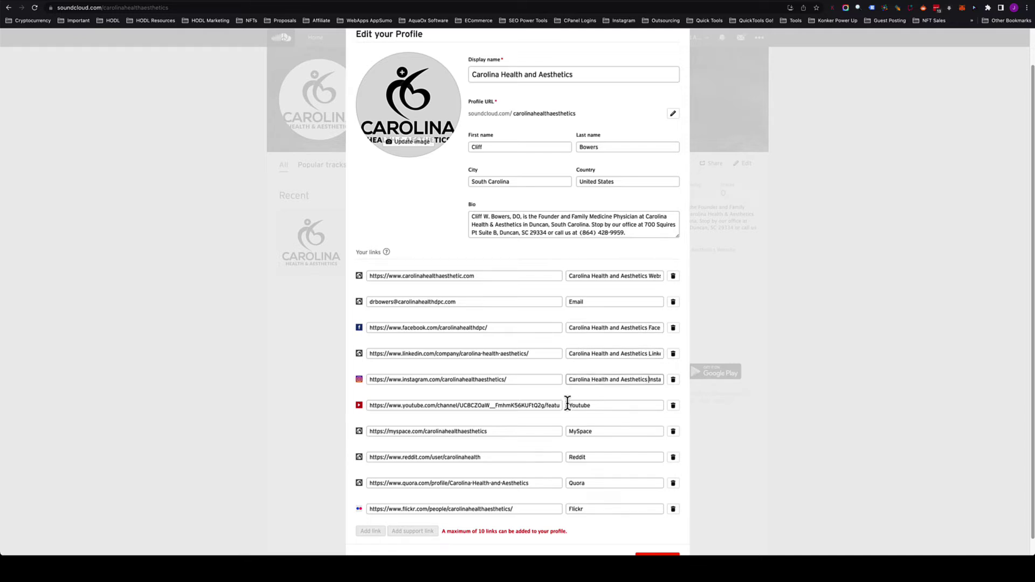
left_click(567, 405)
key("ctrl+v")
Add the same prefix to the MySpace, Reddit, Quora and Flickr link titles and save the profile
left_click(569, 431)
key("ctrl+v")
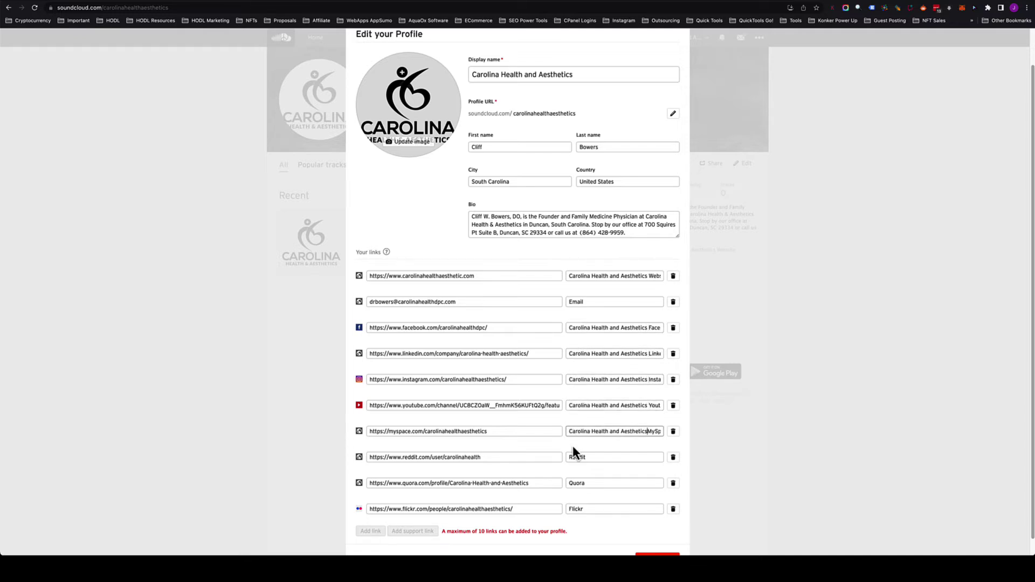
left_click(570, 458)
key("ctrl+v")
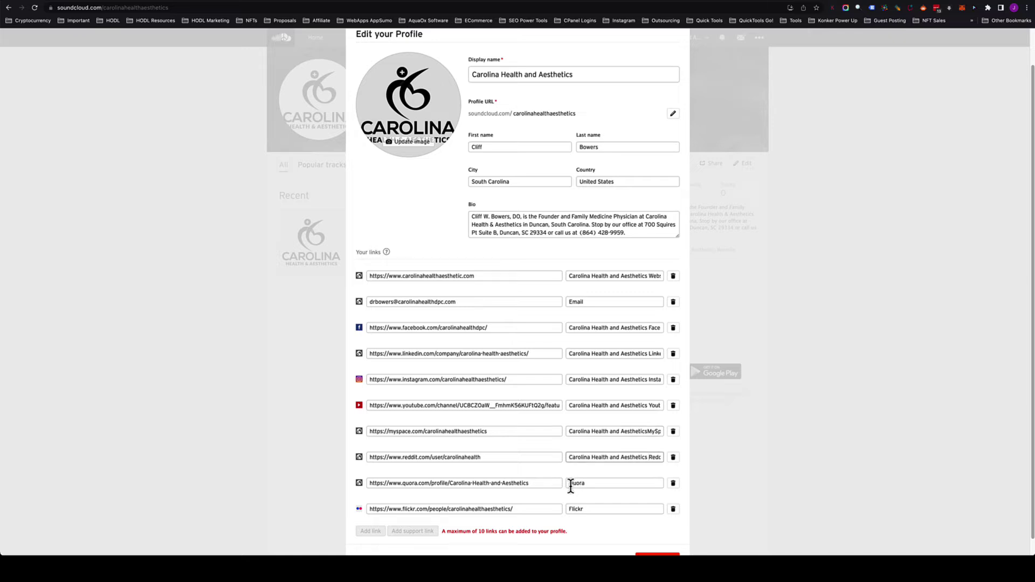
left_click(569, 483)
key("ctrl+v")
left_click(569, 508)
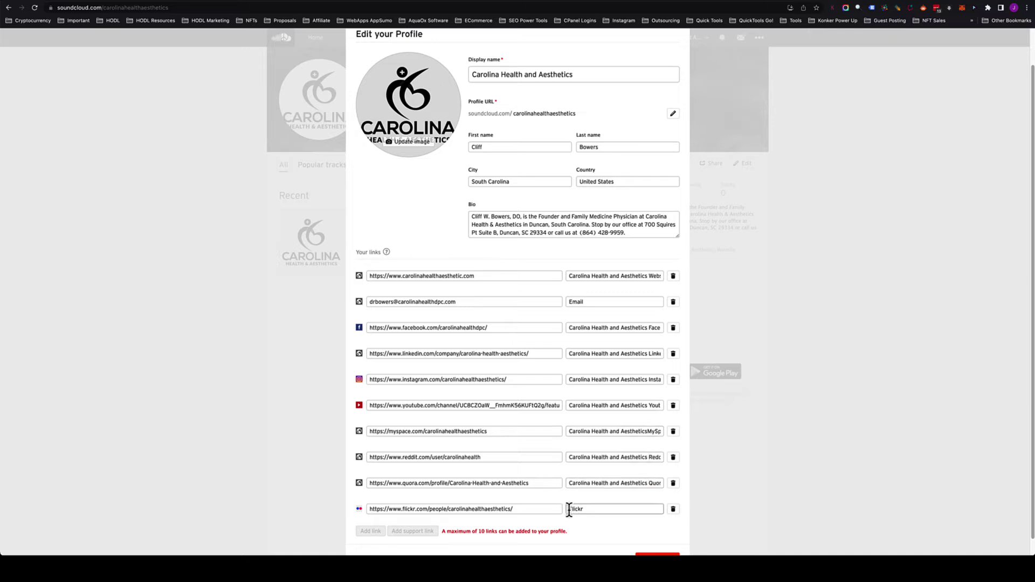
key("ctrl+v")
scroll(761, 499, "down", 1)
left_click(674, 542)
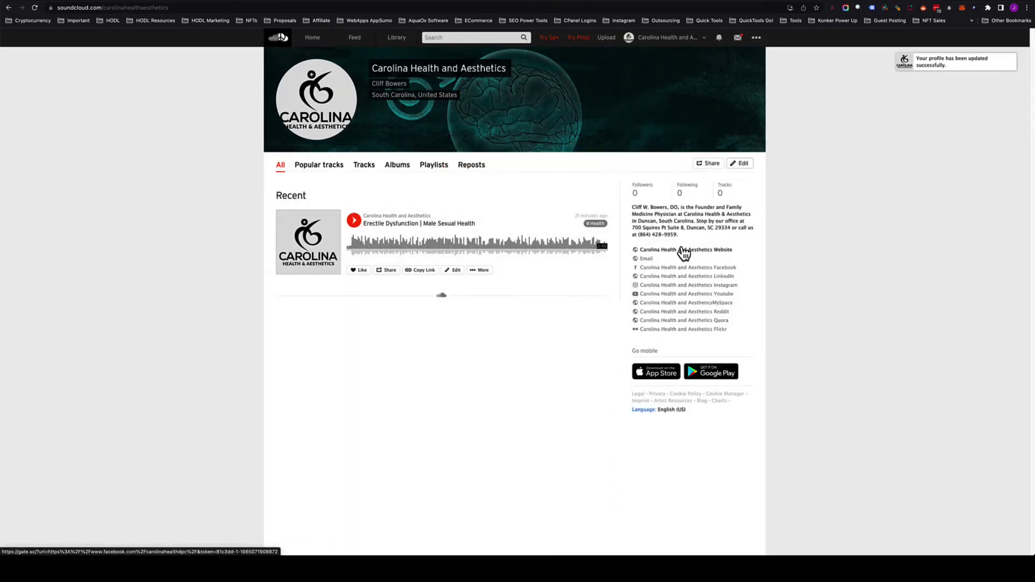
In the profile editor, delete the Email link and add a blank new link row
left_click(742, 164)
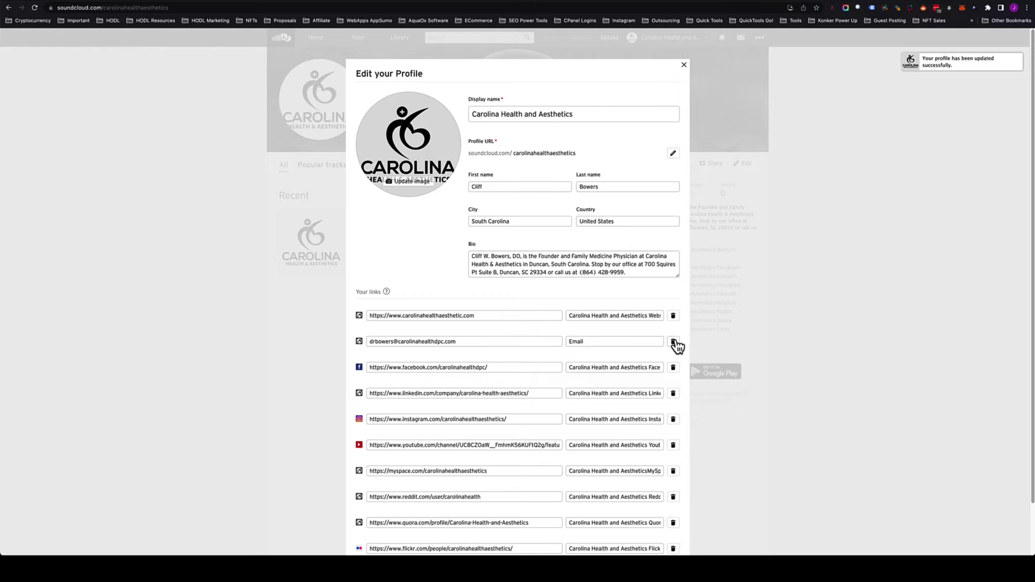
left_click(673, 342)
scroll(570, 380, "down", 1)
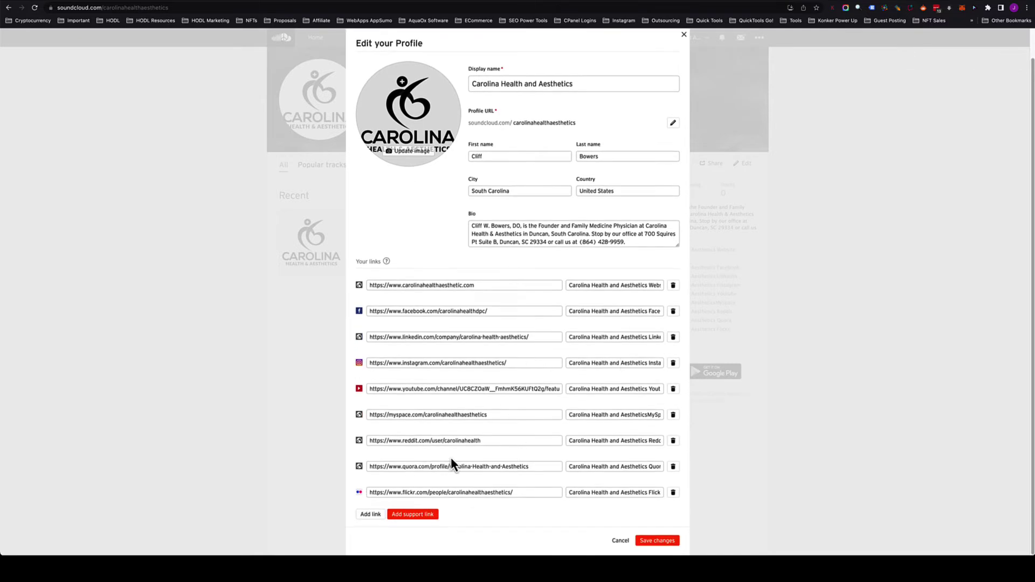
left_click(369, 514)
scroll(404, 504, "down", 1)
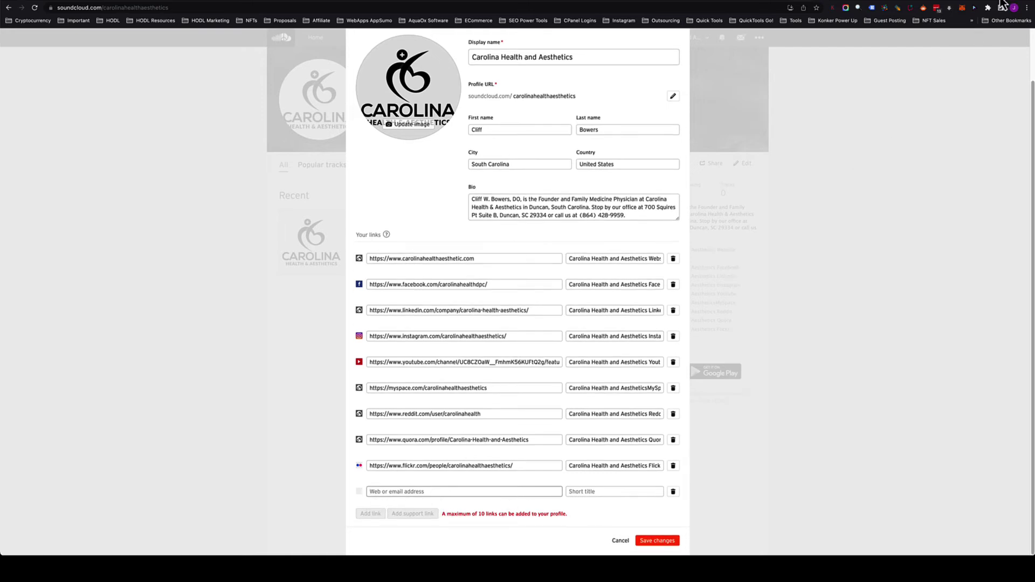
In a new google.com tab, search 'Carolina Health and Aesthetics Spartanburg sc Yelp'
key("super+t")
type("google.com")
key("Return")
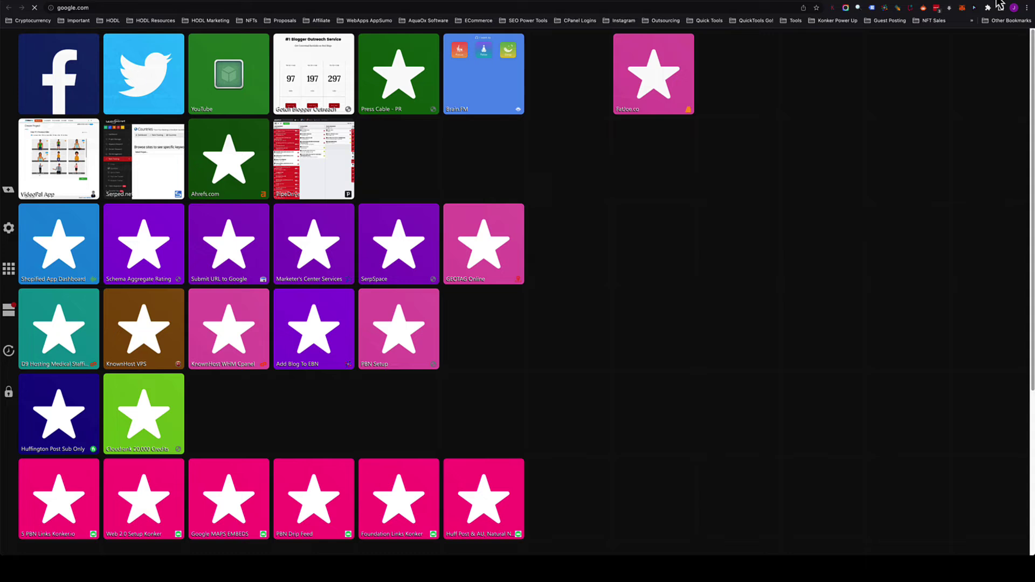
type("Caro")
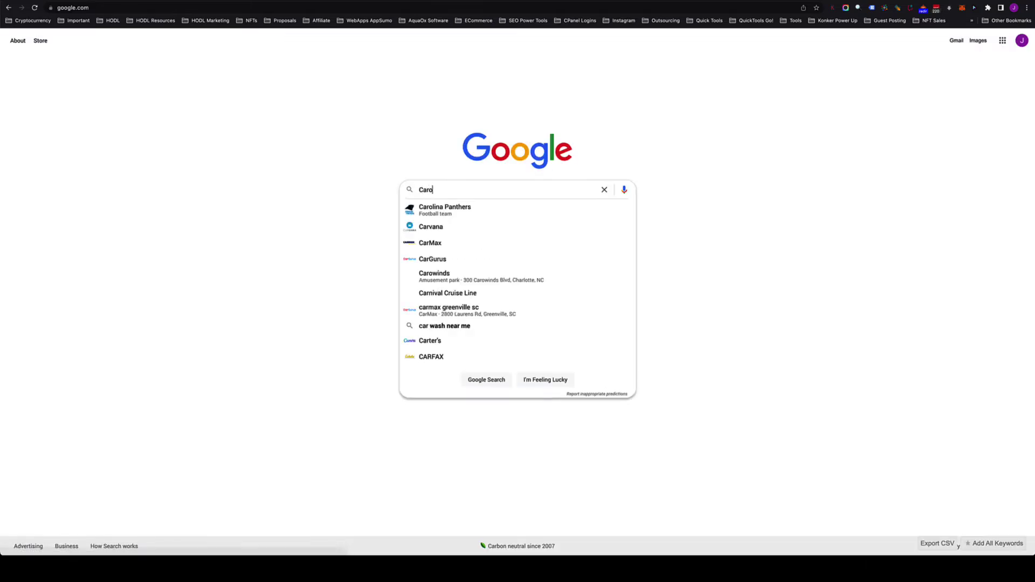
type("lina Healt")
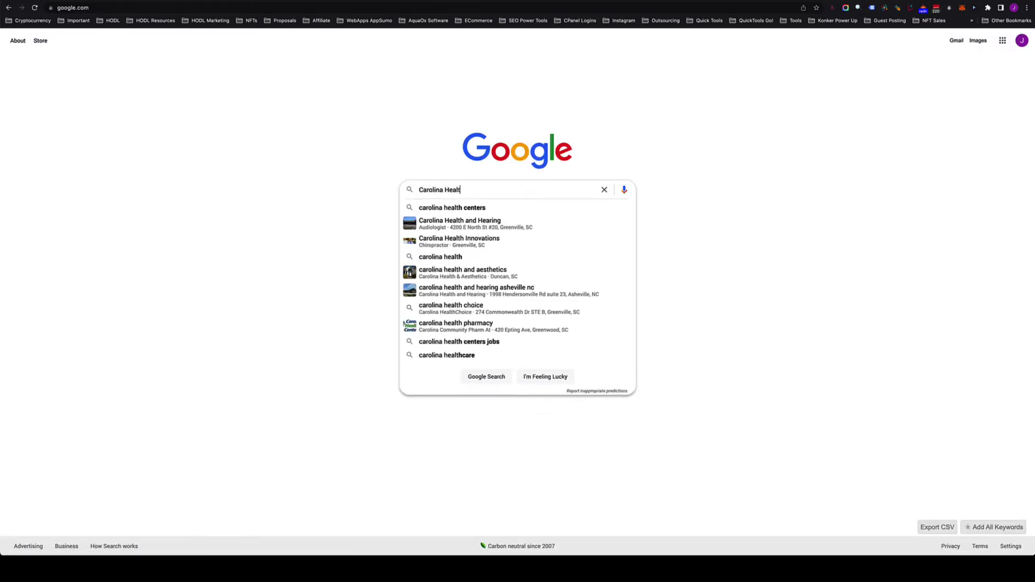
type("h and Aesth")
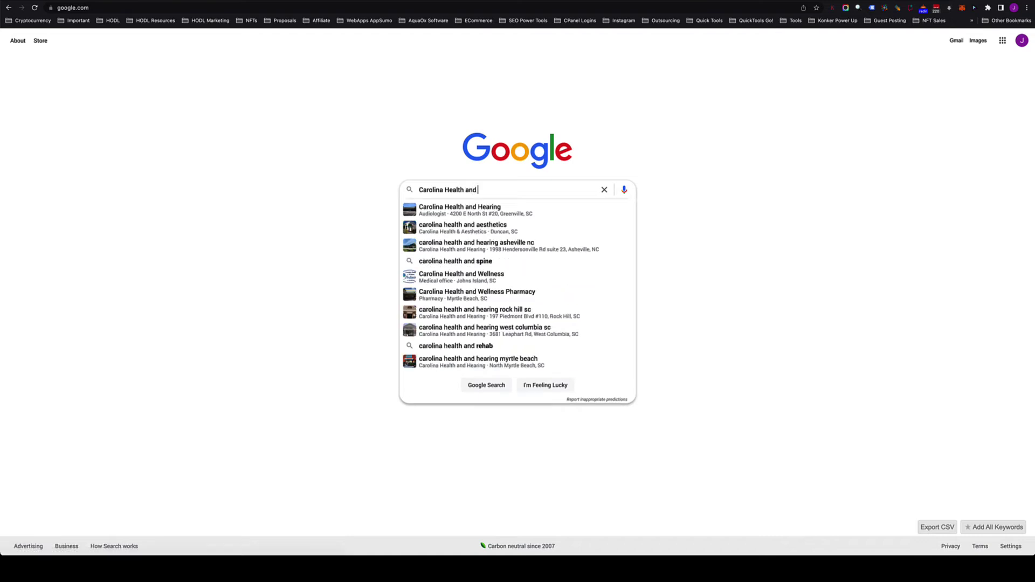
type("etics Yelp")
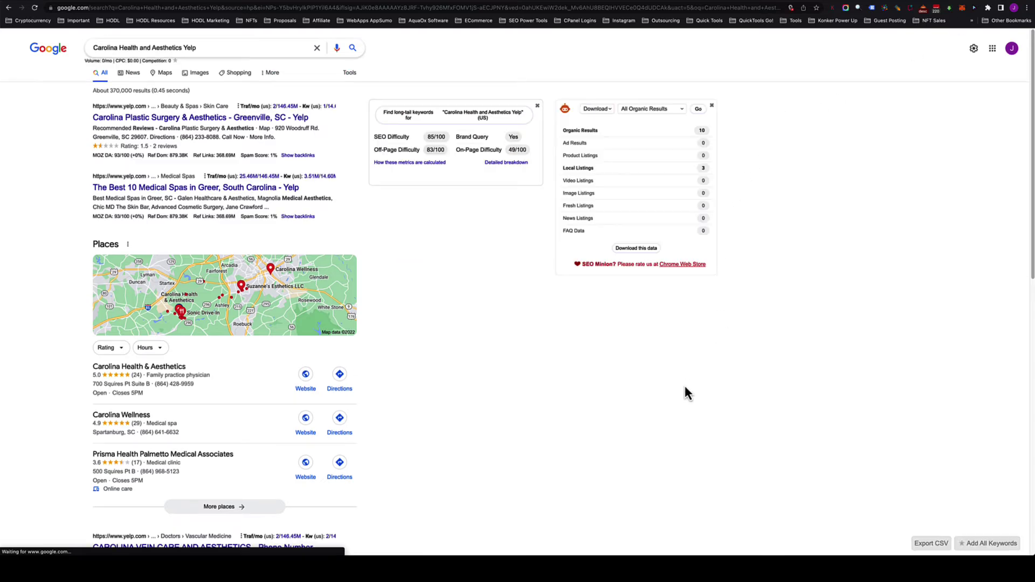
scroll(685, 392, "down", 4)
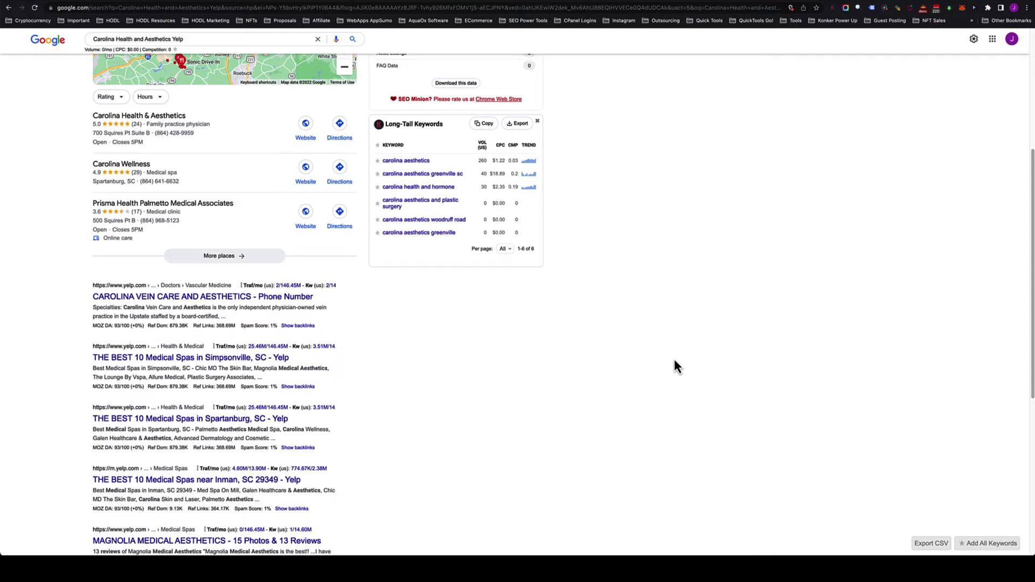
scroll(673, 357, "up", 5)
left_click(184, 47)
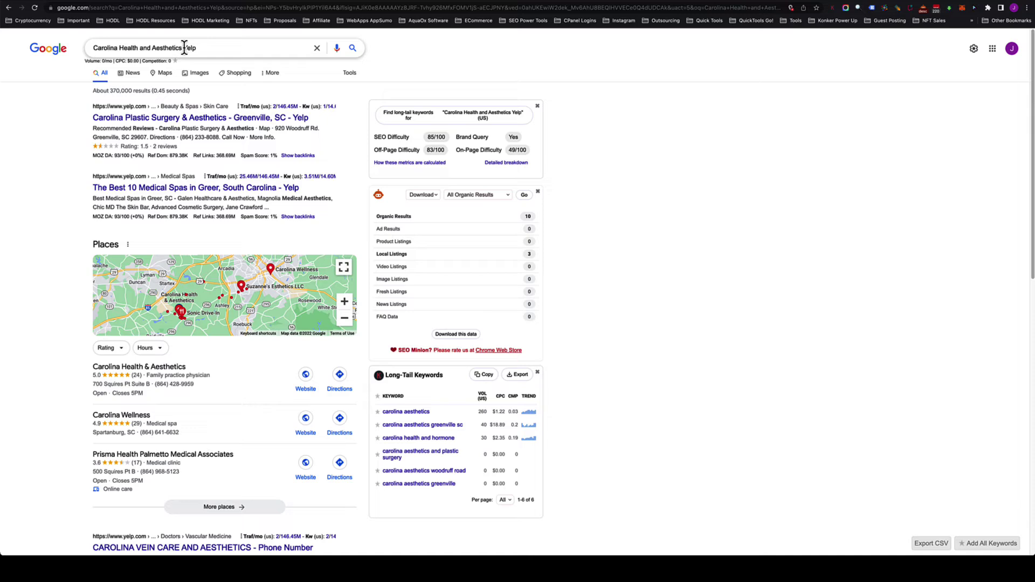
type("Spartan")
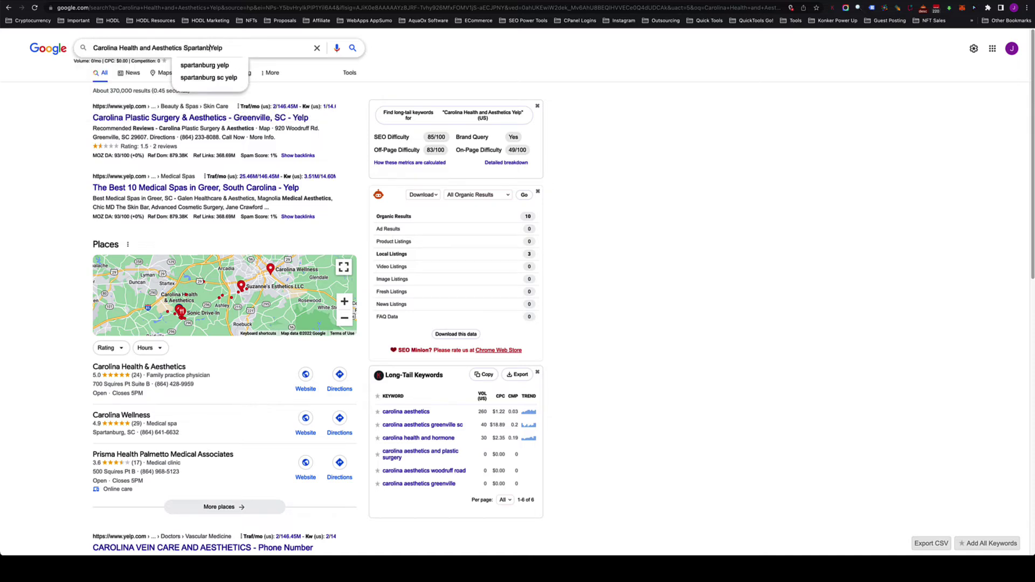
type("burg sc")
key("Return")
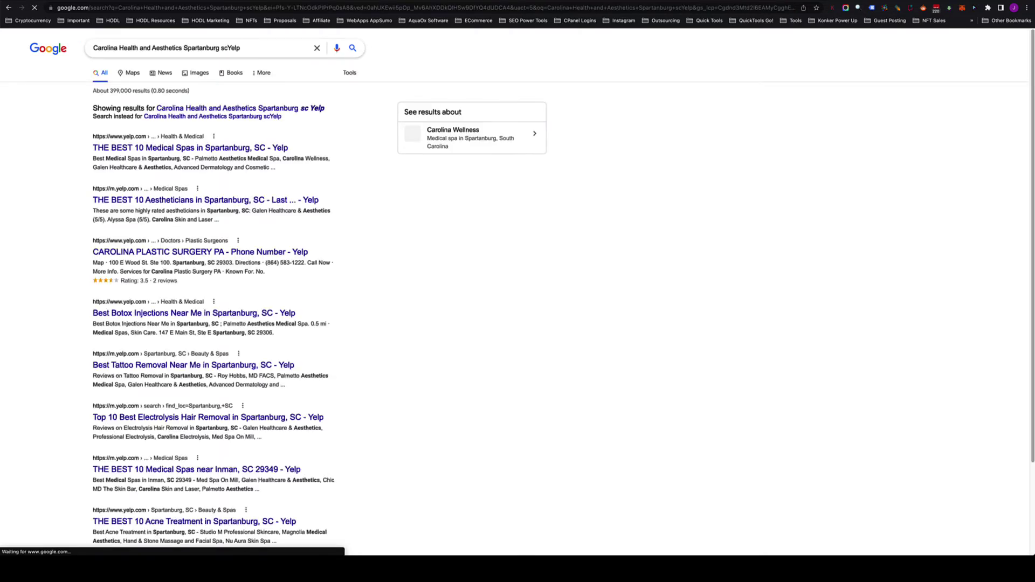
left_click(227, 48)
key("Return")
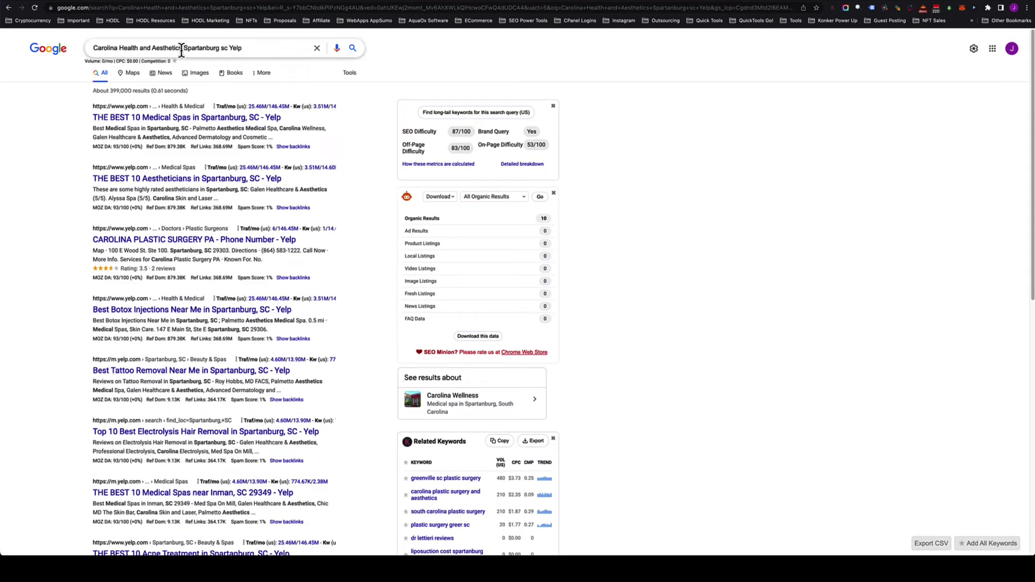
Change the search to Duncan sc, check the Yelp result, and return to Google
left_click_drag(184, 48, 226, 48)
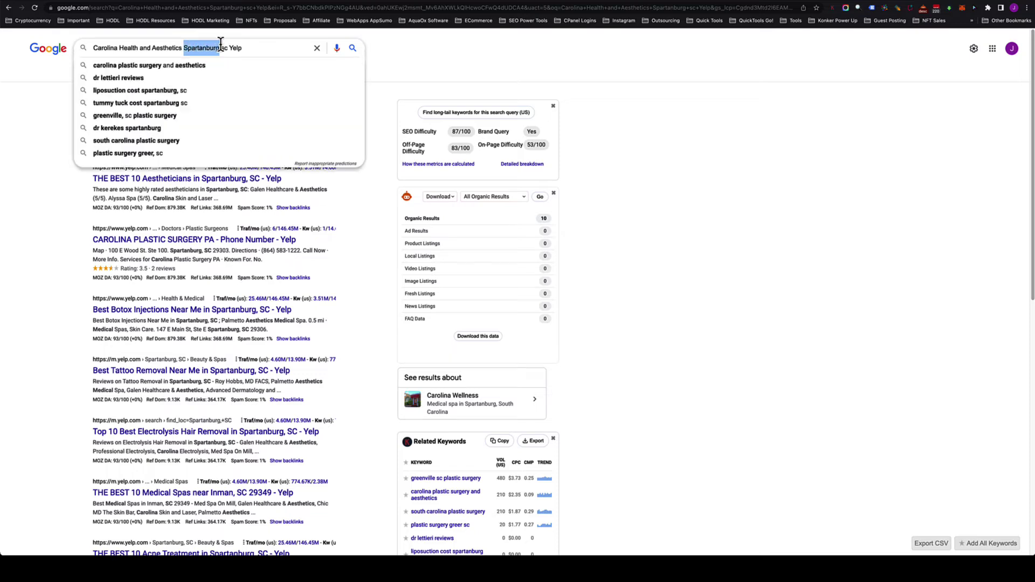
type("Duncan")
key("Return")
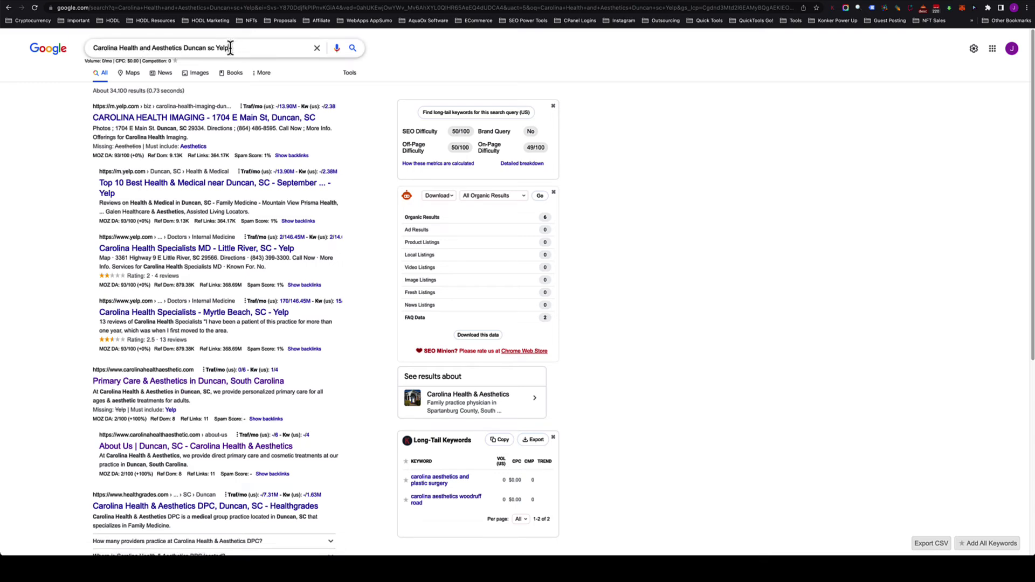
left_click_drag(230, 48, 213, 50)
key("Return")
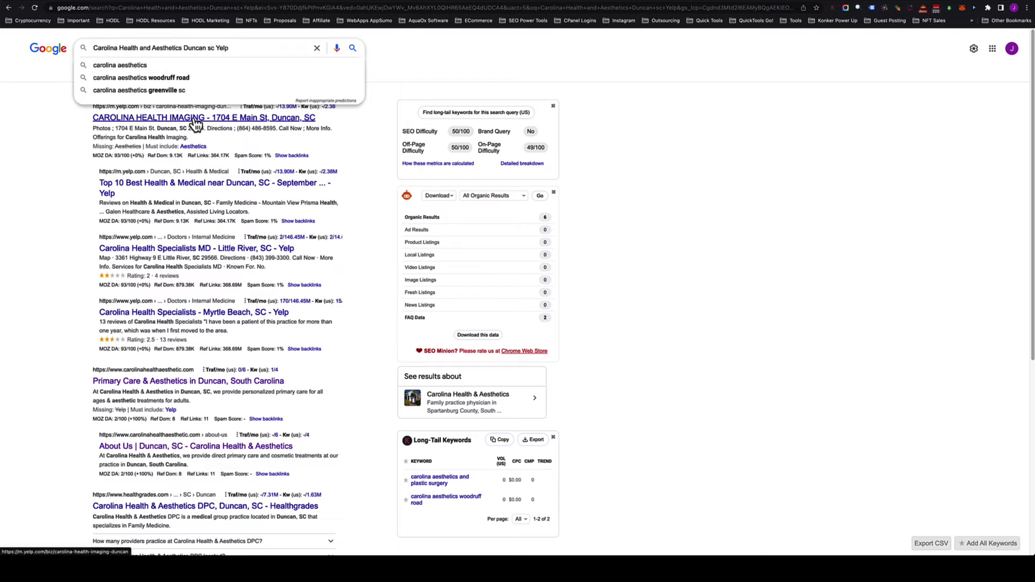
left_click(137, 119)
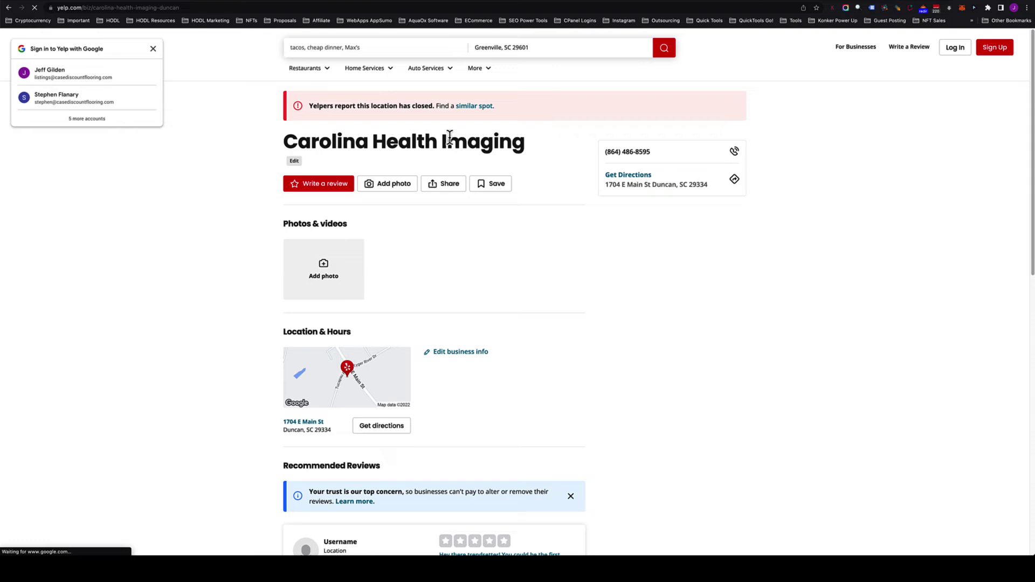
left_click(154, 52)
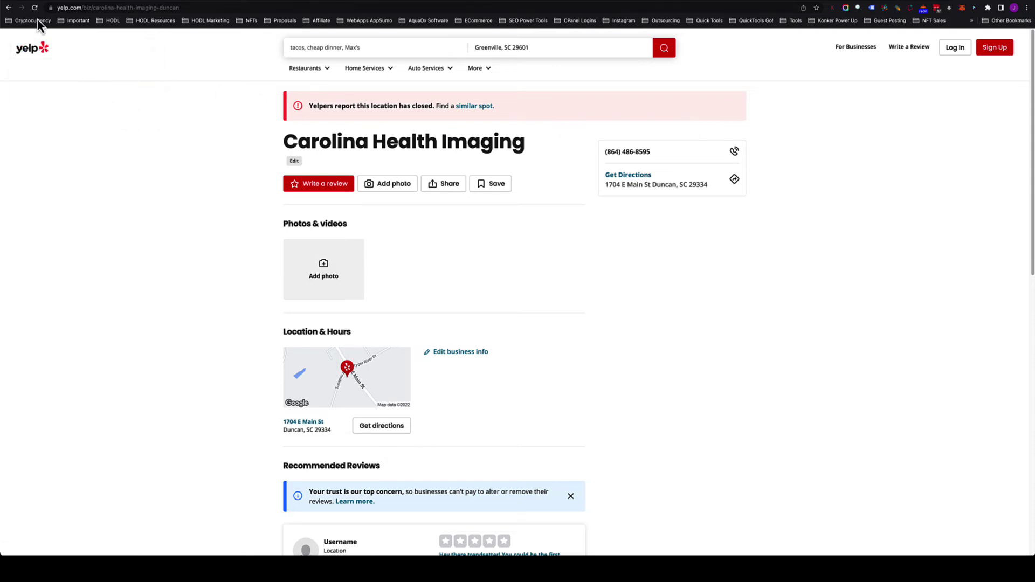
left_click(8, 8)
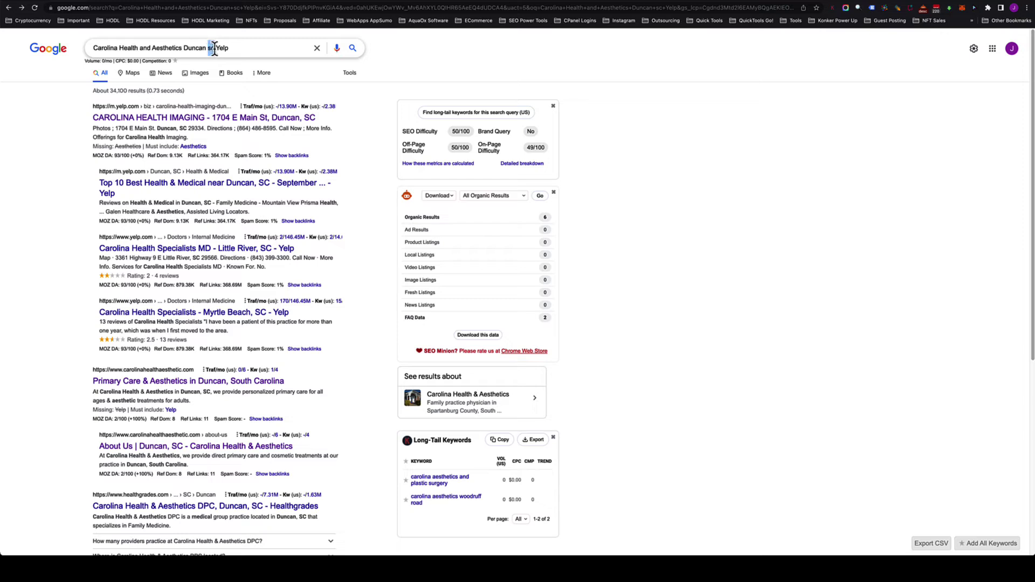
Search 'Carolina Health and Aesthetics Duncan SC Manta'
type("SC")
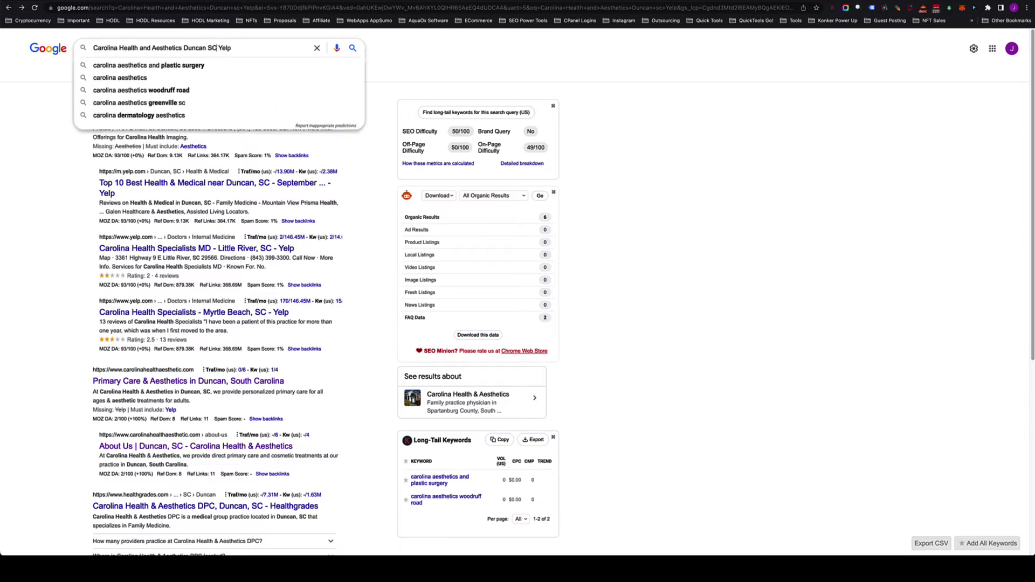
double_click(222, 48)
type("Matn")
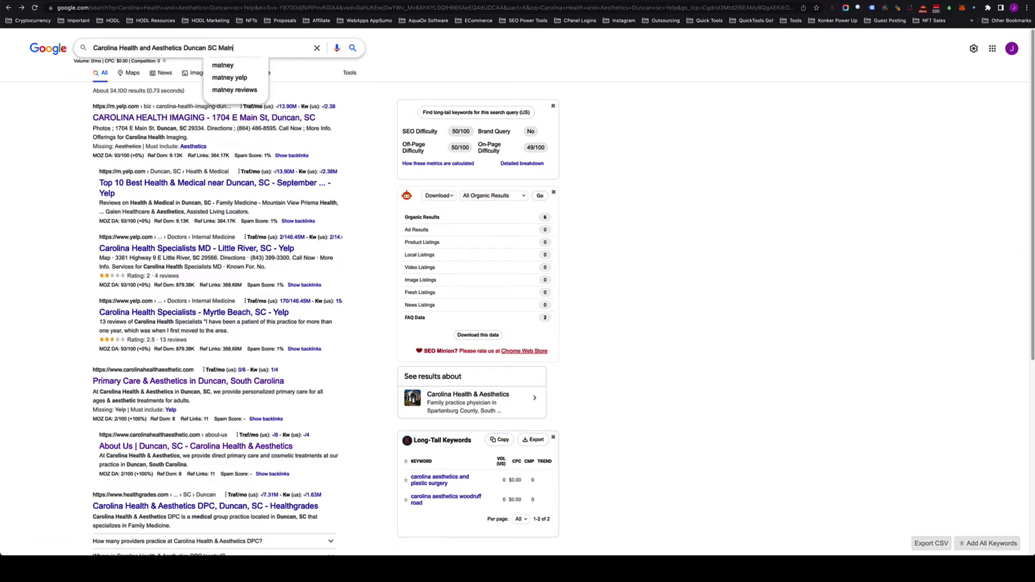
key("BackSpace")
key("BackSpace")
type("nta")
key("Return")
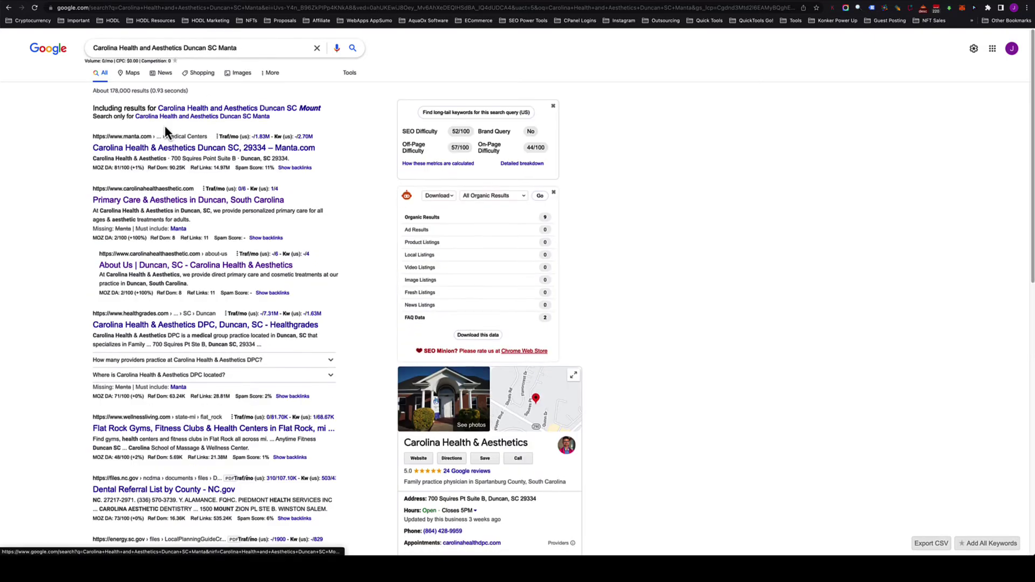
Open the Manta.com listing and paste its URL into the empty SoundCloud link field
right_click(195, 155)
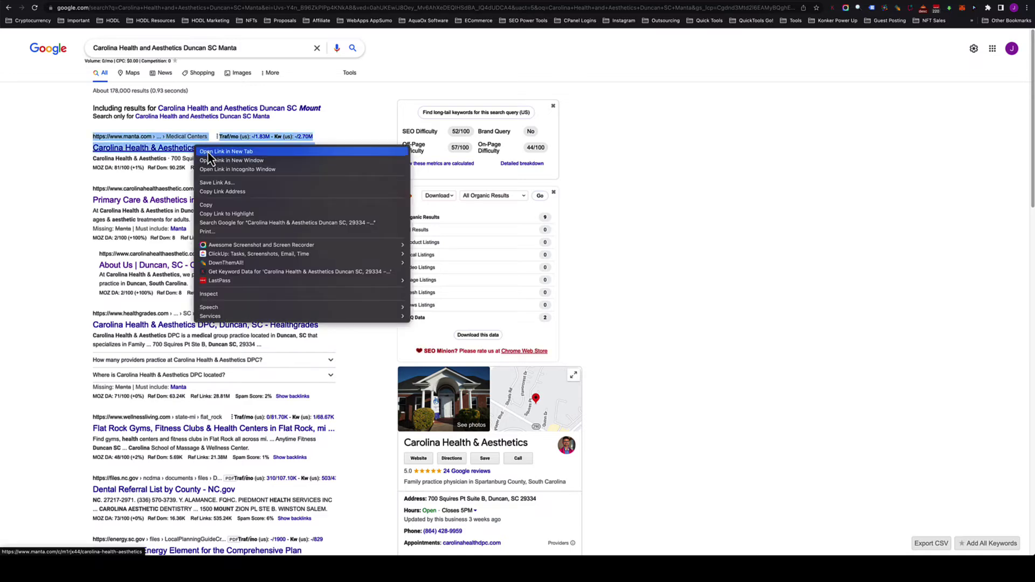
key("Escape")
key("Return")
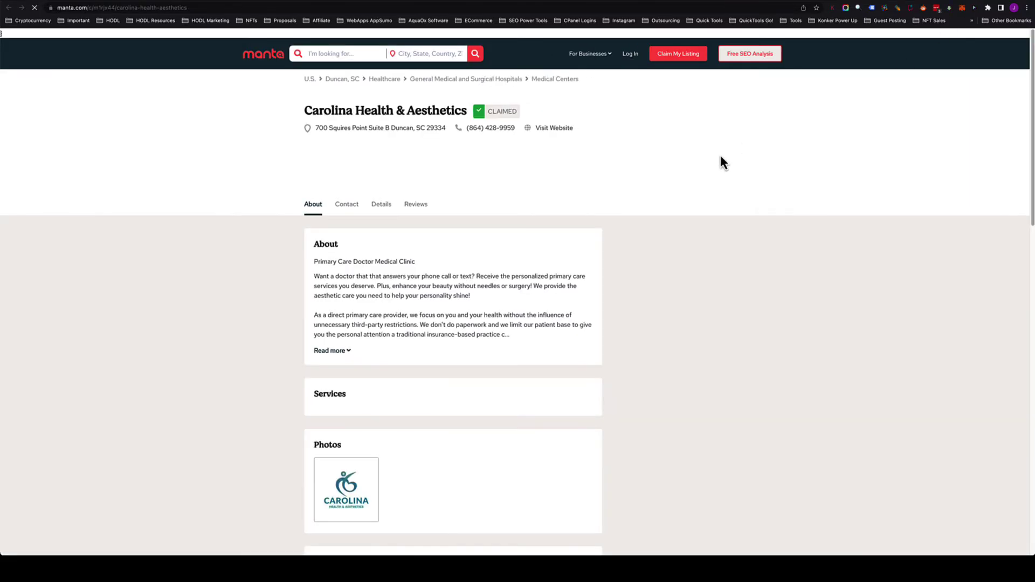
left_click(202, 7)
key("ctrl+c")
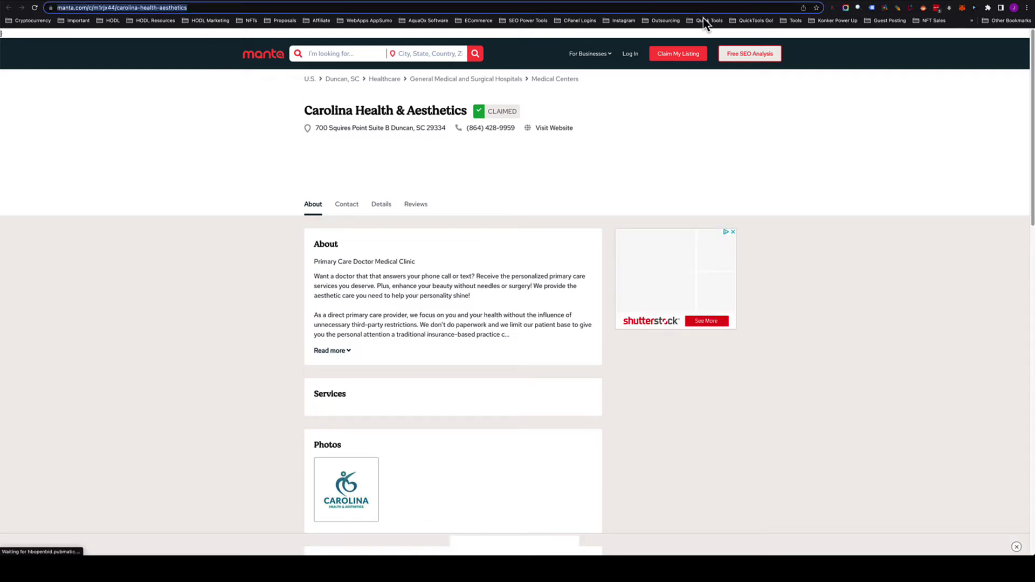
key("ctrl+Tab")
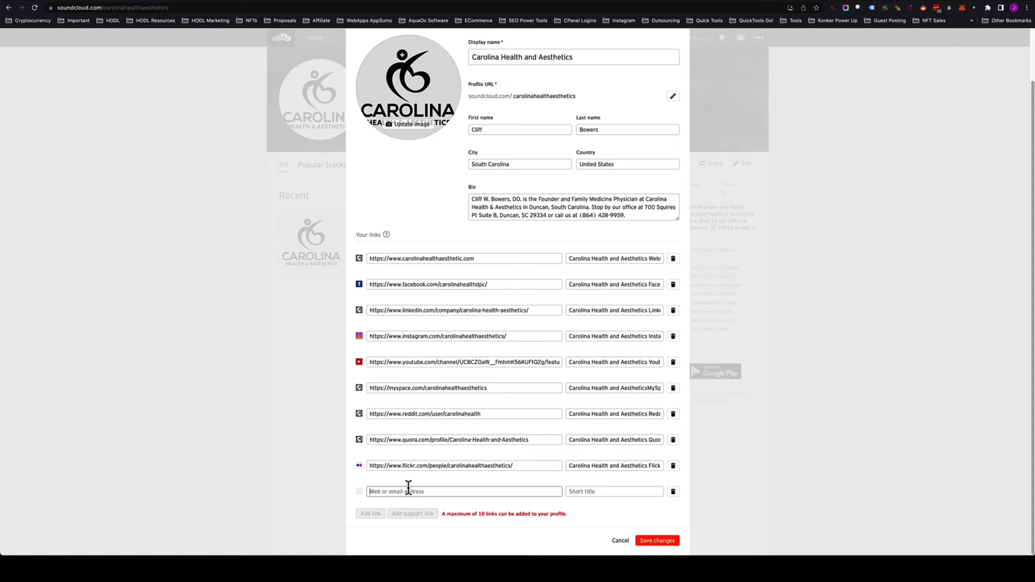
key("ctrl+v")
Title the new link 'Carolina Health and Aesthetics Manta' and save the profile
left_click(606, 469)
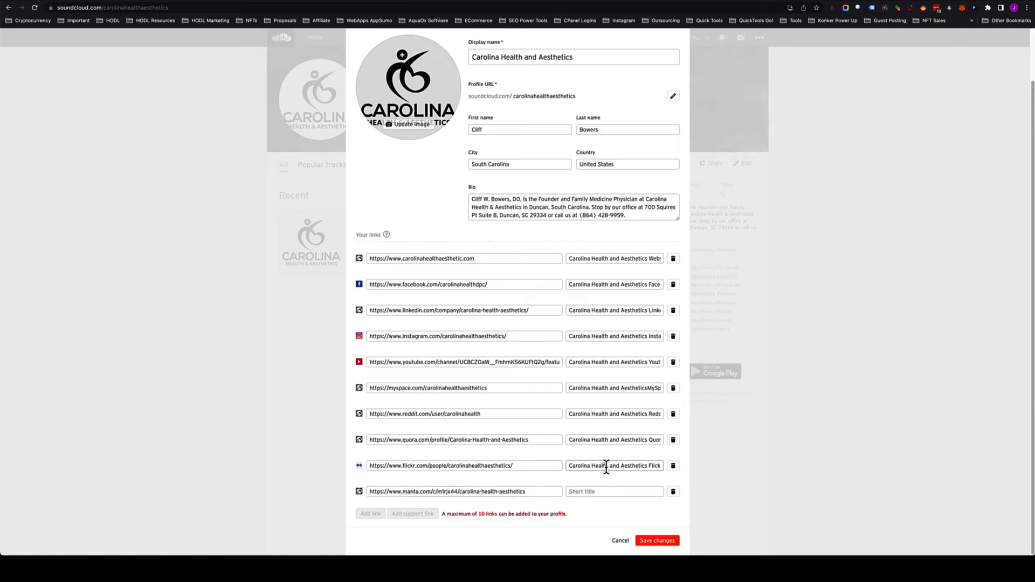
key("ctrl+a")
key("ctrl+c")
left_click(608, 492)
key("ctrl+v")
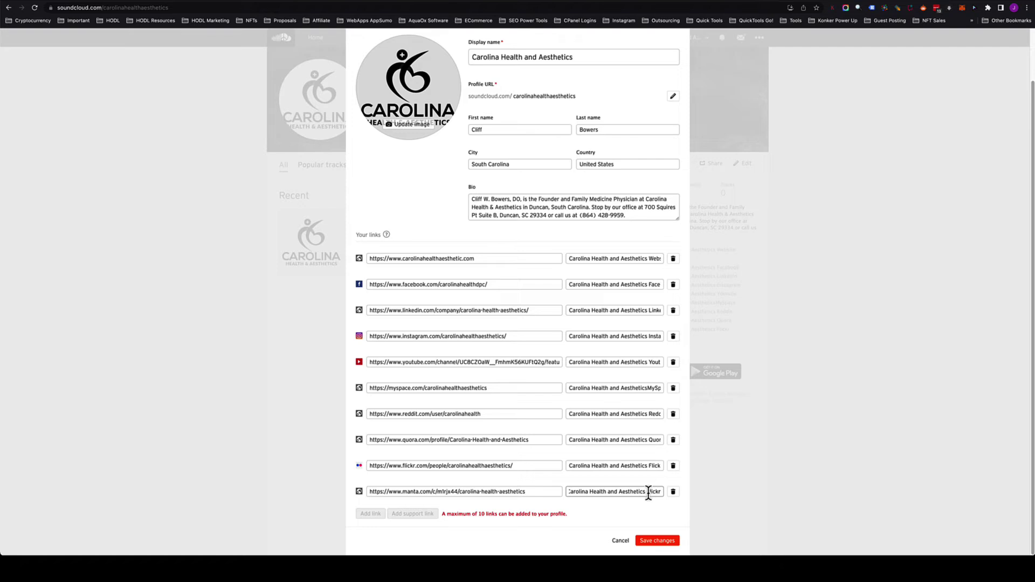
type("Manta")
left_click(669, 544)
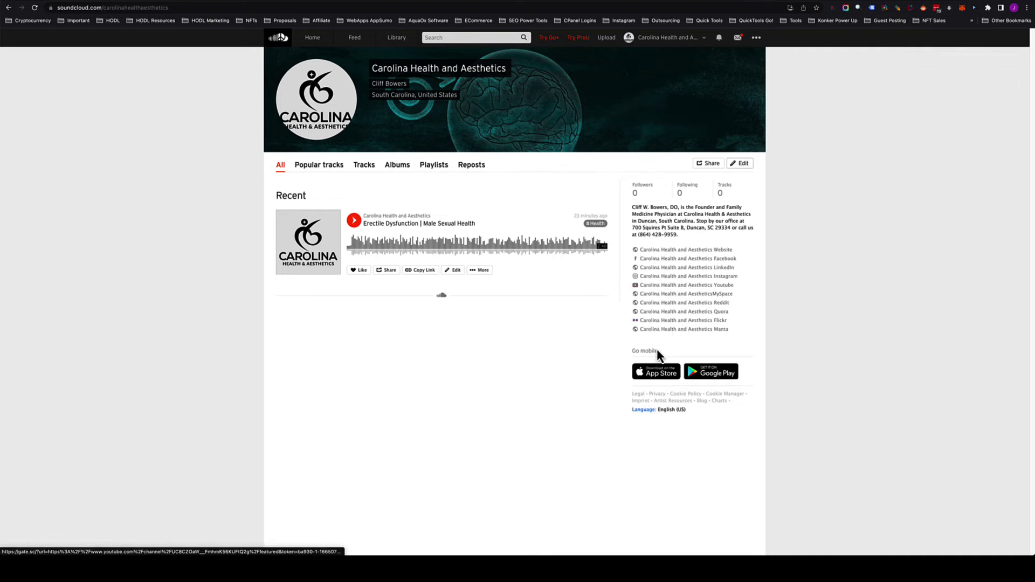
Test the new Manta profile link, go back, then switch to the Erectile Dysfunction page tab
left_click(675, 330)
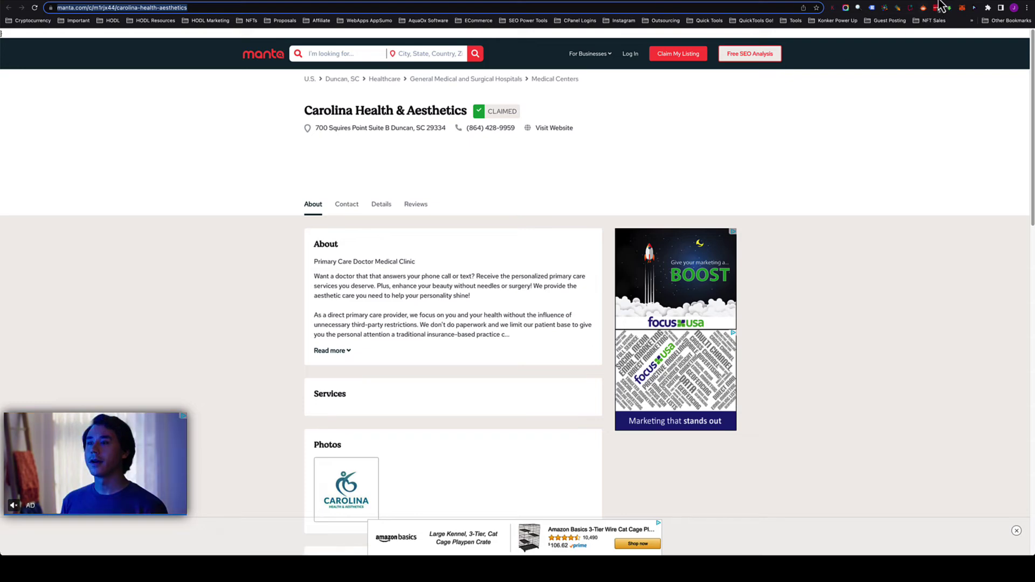
key("super+bracketleft")
key("super+bracketleft")
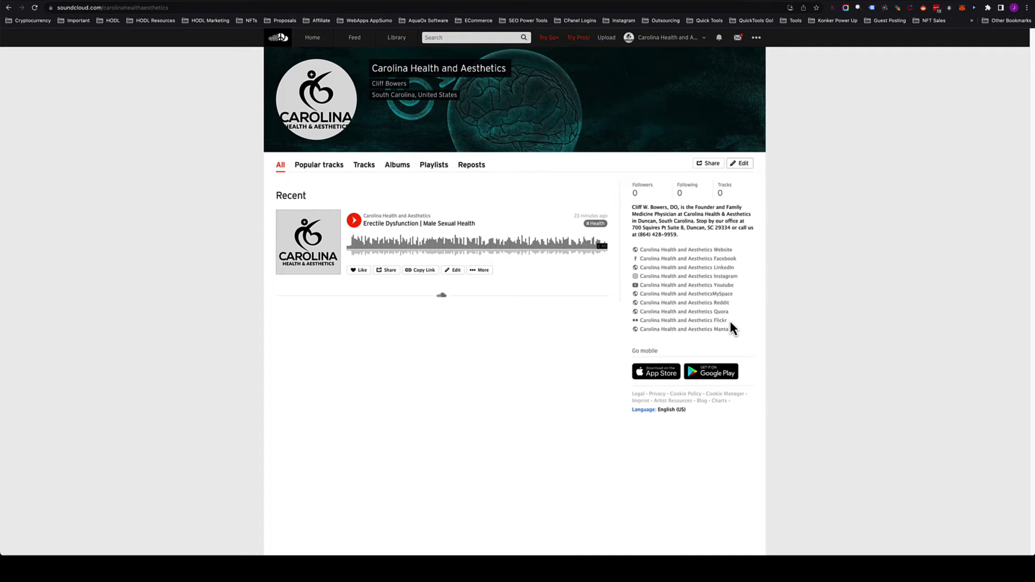
mouse_move(332, 128)
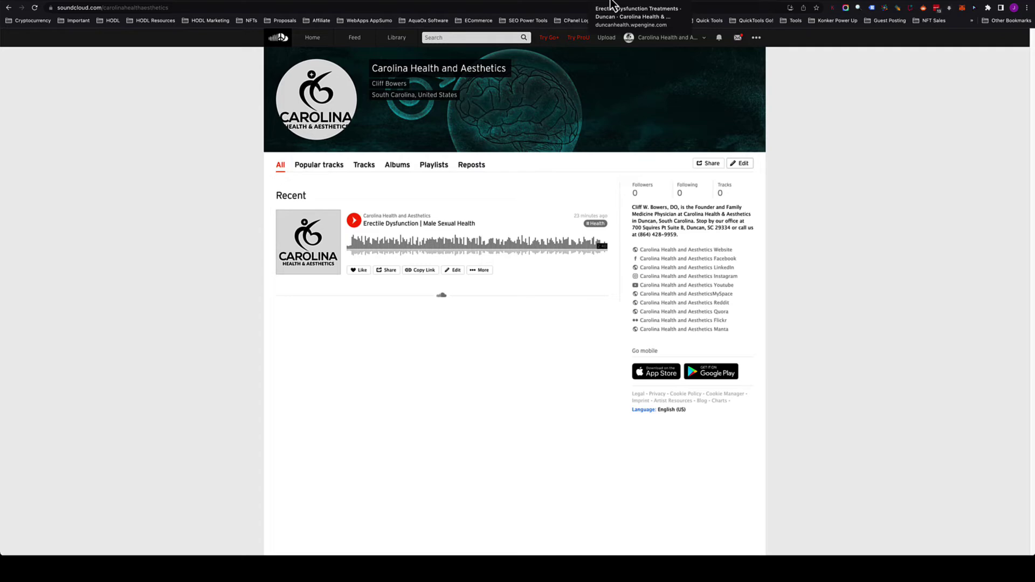
left_click(612, 4)
Look over the Erectile Dysfunction page in the Elementor editor, then glance at the SoundCloud profile
scroll(412, 246, "up", 10)
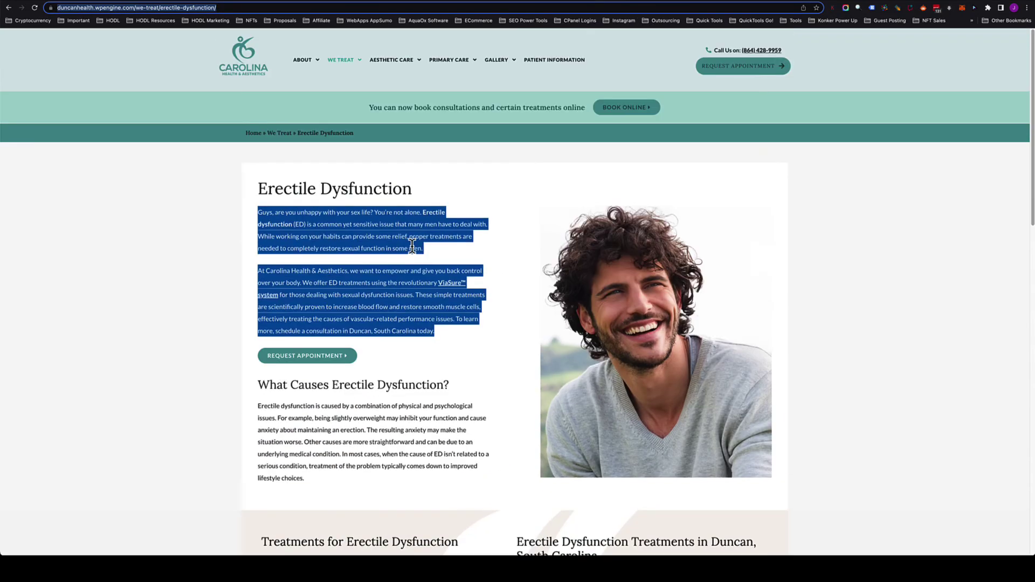
left_click(258, 206)
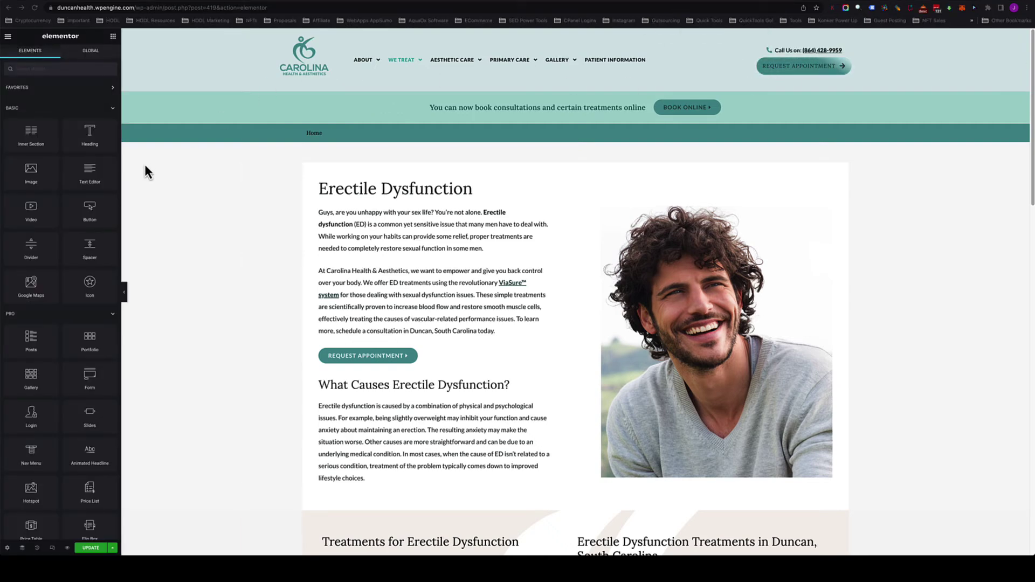
scroll(193, 243, "down", 2)
scroll(191, 241, "down", 4)
scroll(192, 242, "up", 6)
left_click(770, 2)
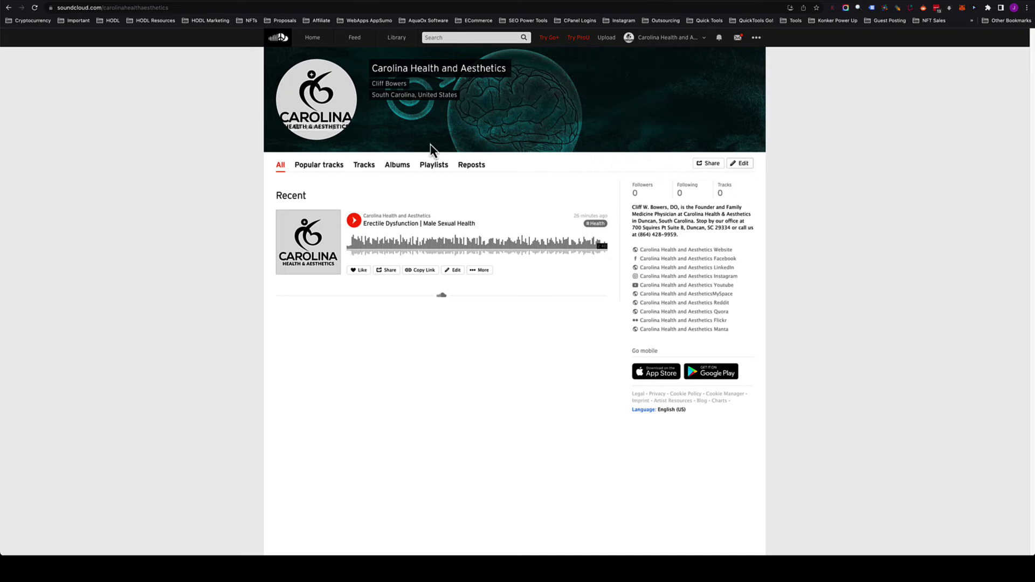
Search 'sound' in the Elements panel and drop a SoundCloud widget under the From Our Staff heading
left_click(620, 3)
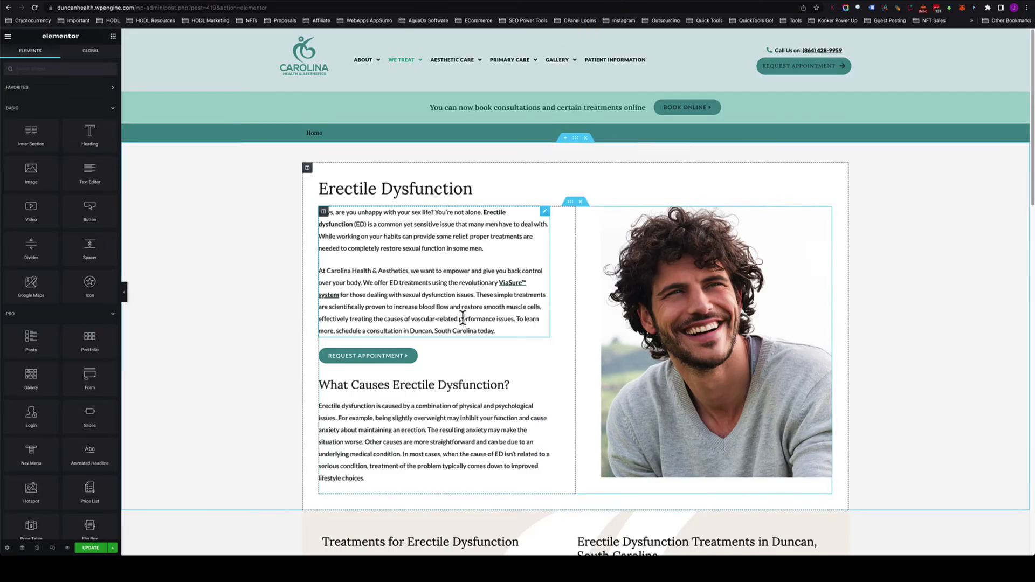
scroll(283, 298, "down", 9)
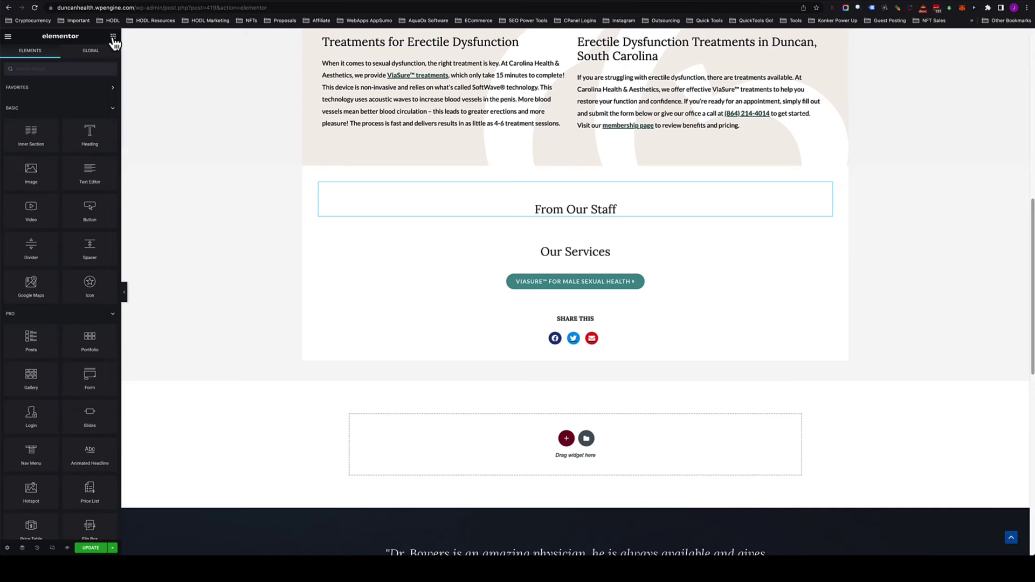
left_click(93, 69)
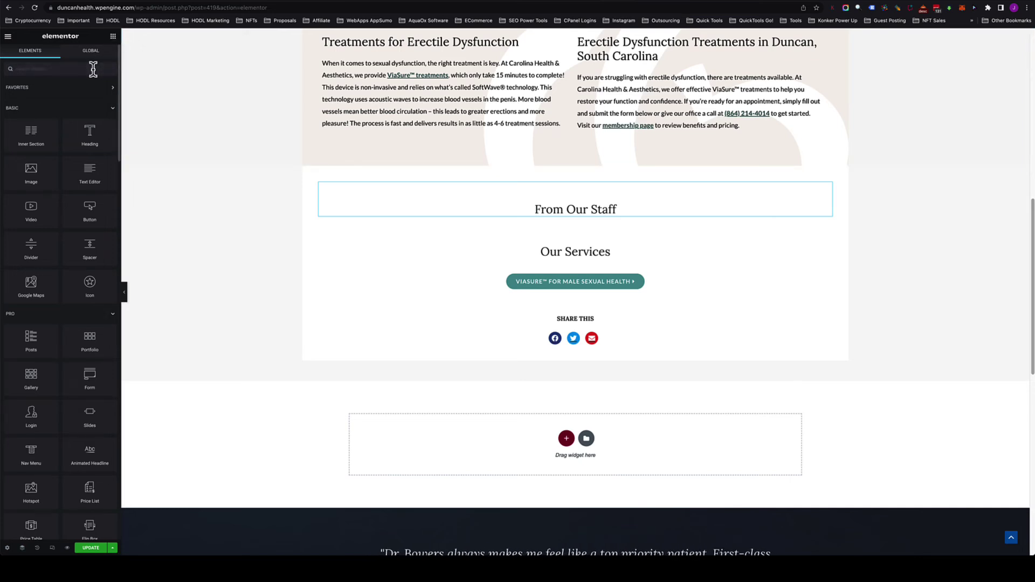
type("iound")
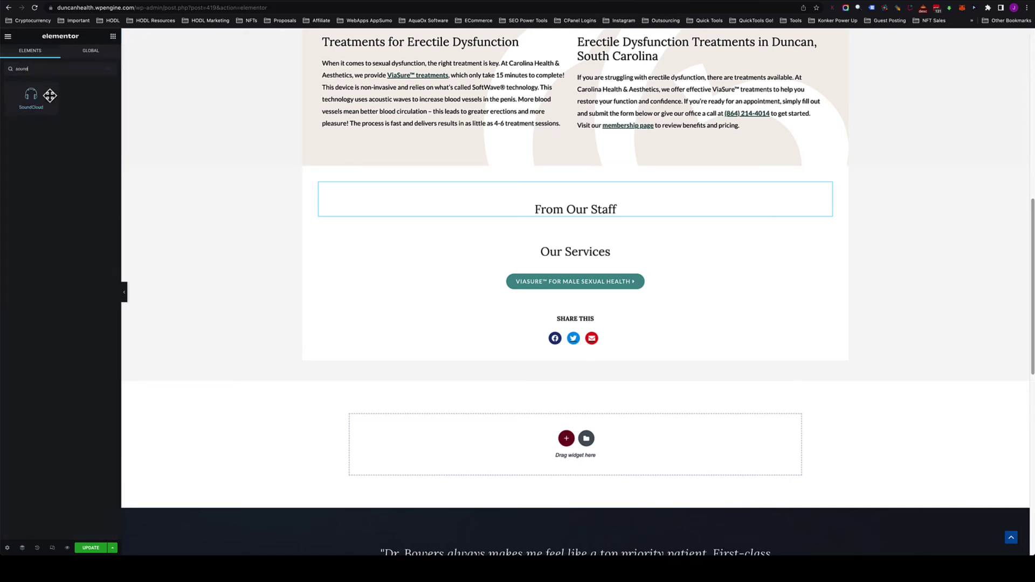
left_click_drag(38, 97, 529, 216)
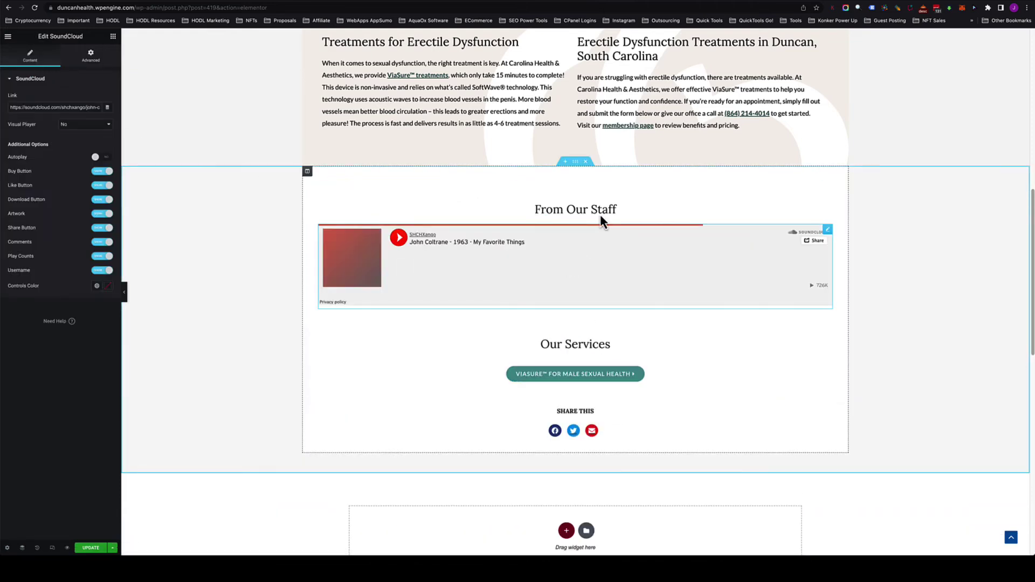
Paste the Erectile Dysfunction | Male Sexual Health track URL into the widget's Link field
left_click(628, 2)
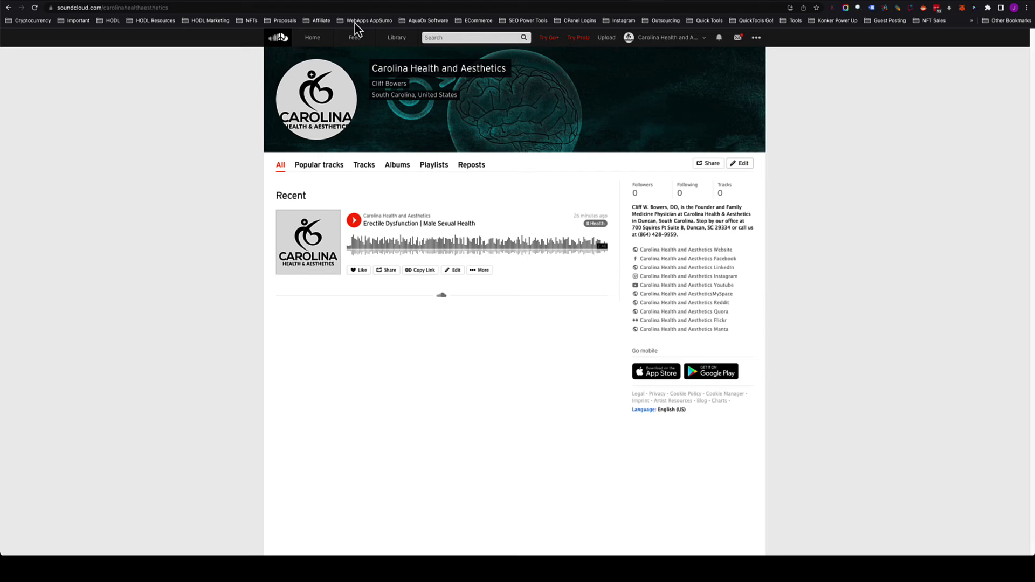
left_click(386, 223)
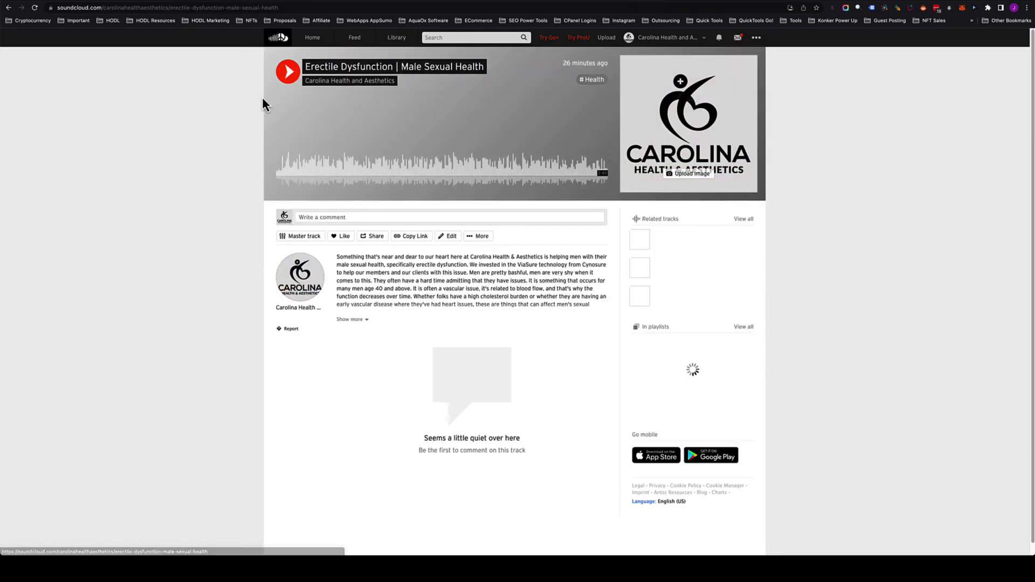
left_click(204, 7)
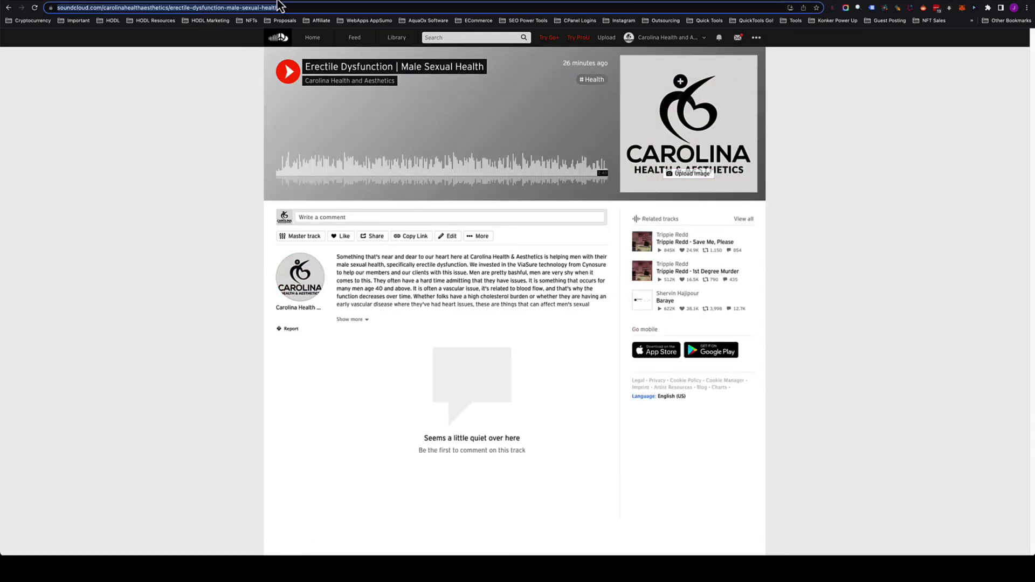
left_click(625, 2)
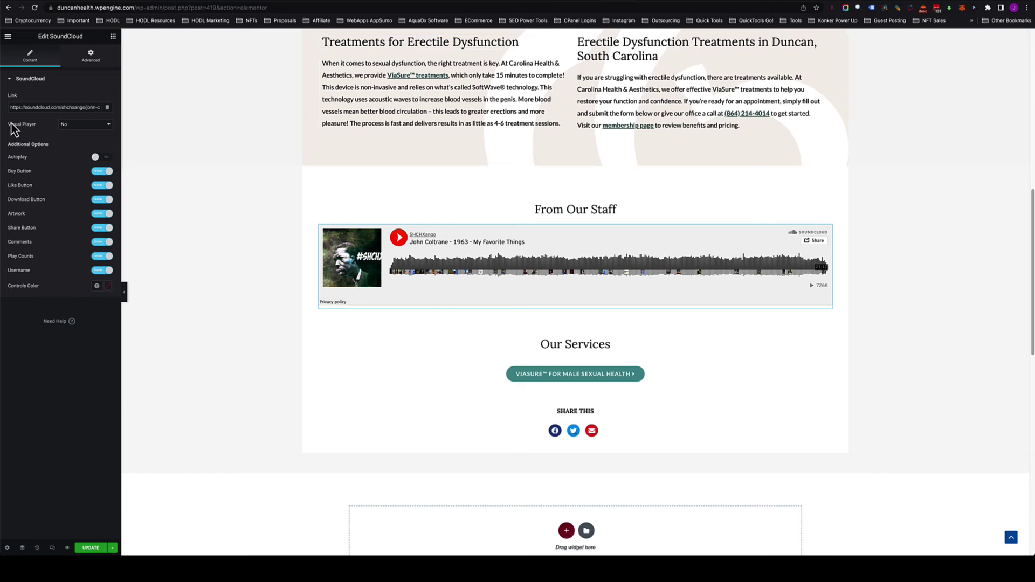
triple_click(63, 104)
key("super+v")
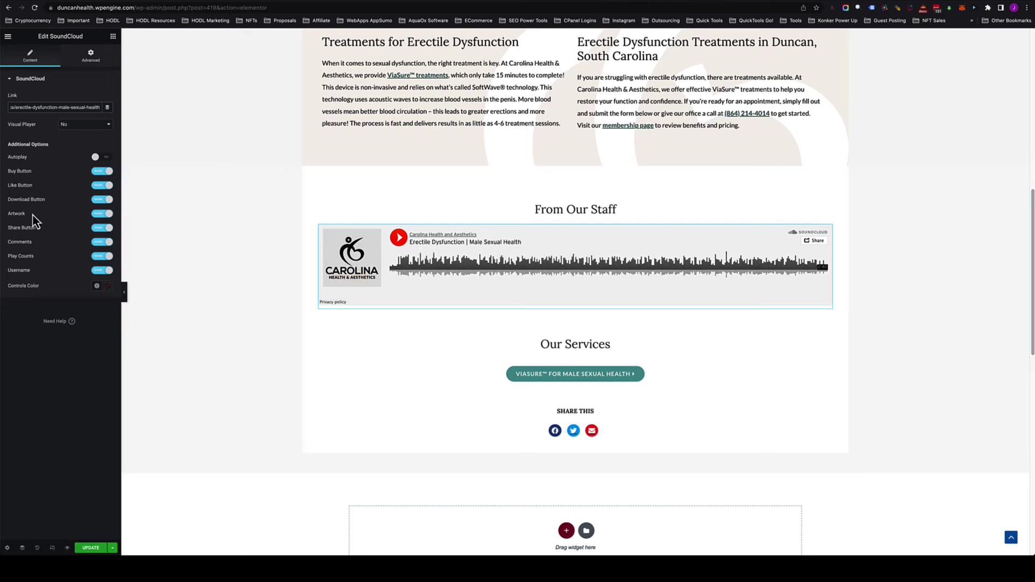
Switch off Buy, Like, Download, Comments and Play Counts on the player, keeping Username on
left_click(104, 171)
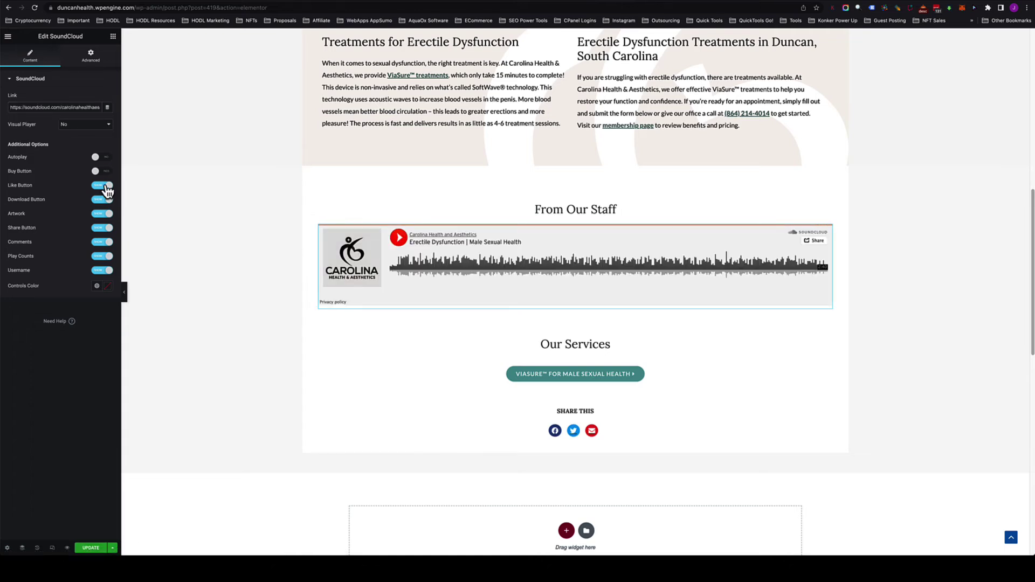
left_click(106, 186)
left_click(105, 200)
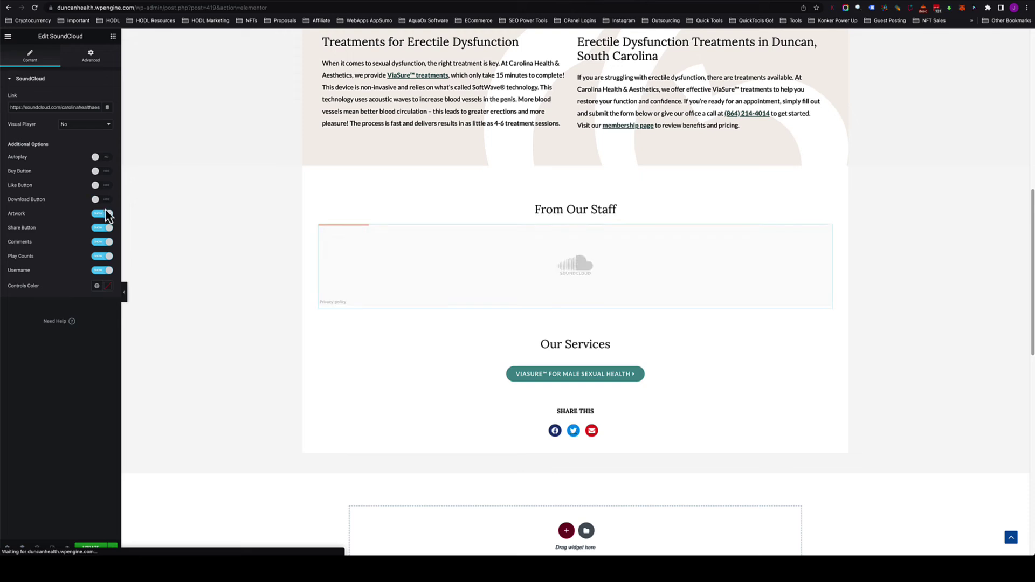
left_click(105, 243)
left_click(106, 257)
left_click(105, 272)
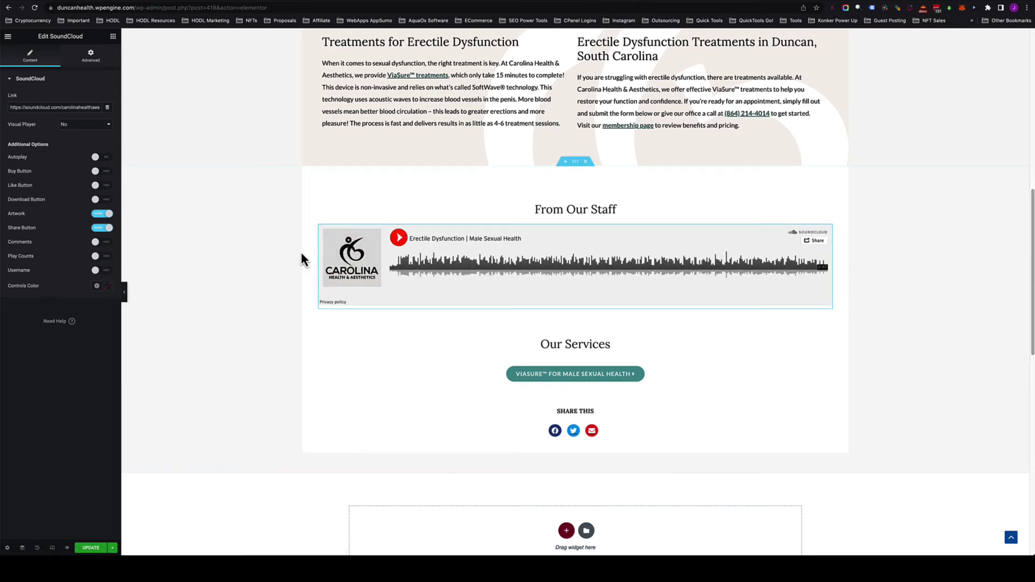
left_click(96, 272)
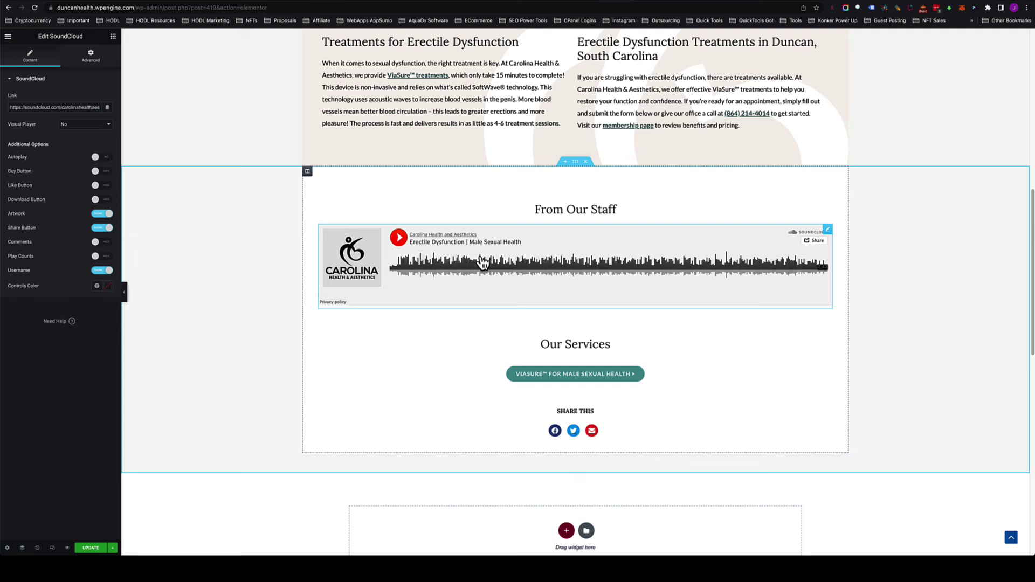
left_click(112, 36)
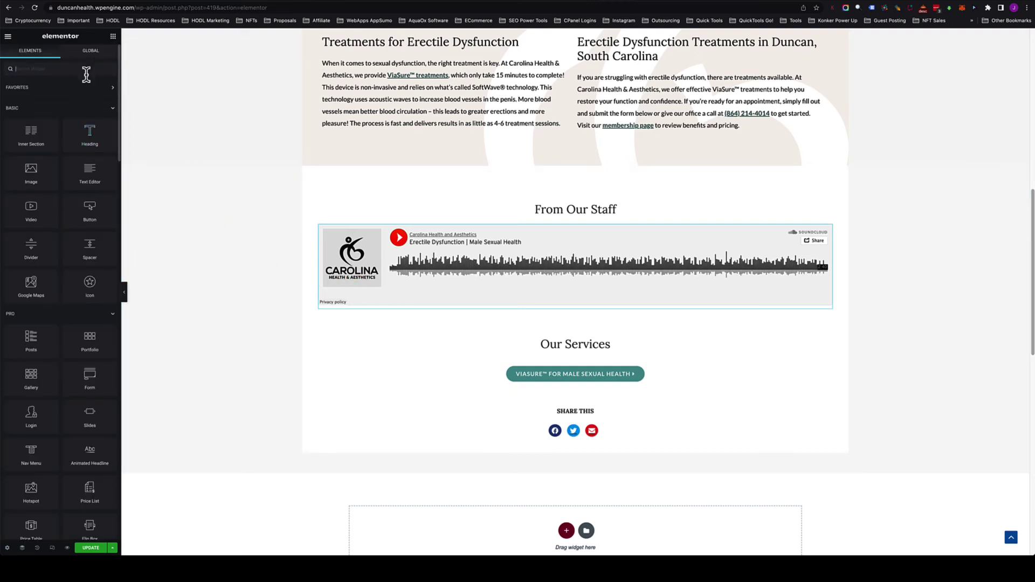
Add a Toggle below the player with a single item titled 'Read The Transcript'
type("toggle")
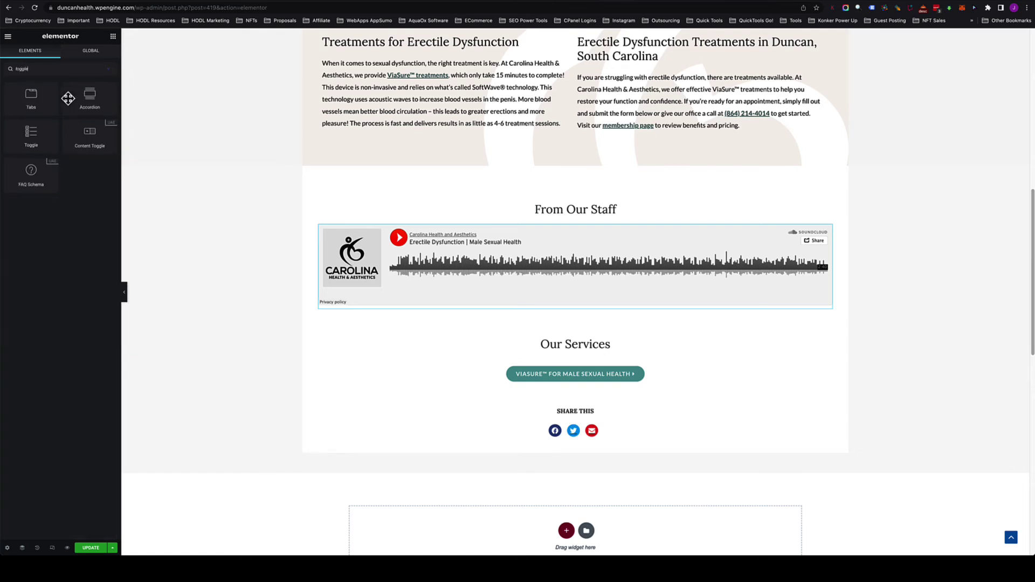
left_click_drag(31, 132, 441, 322)
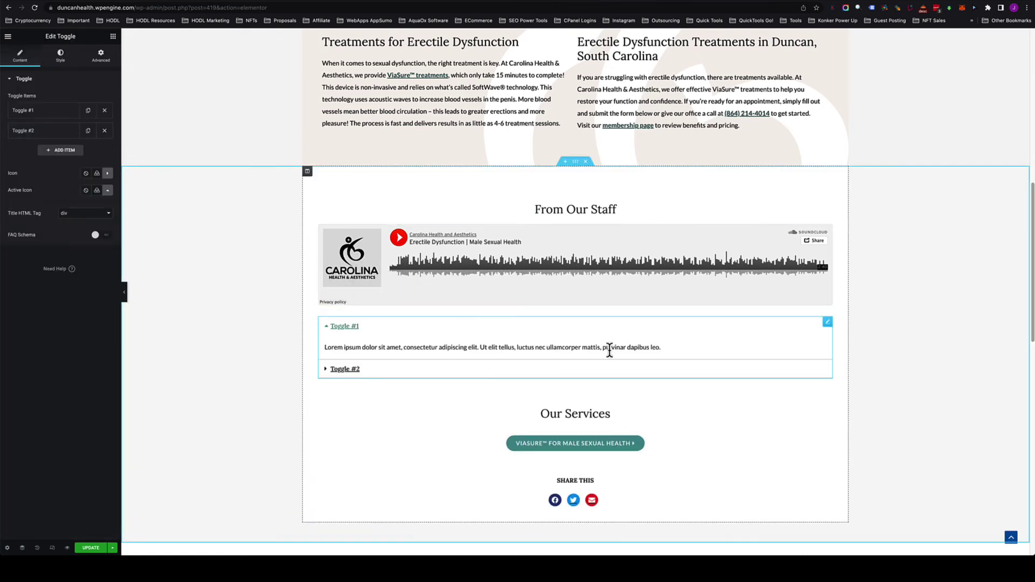
left_click(105, 130)
left_click(51, 111)
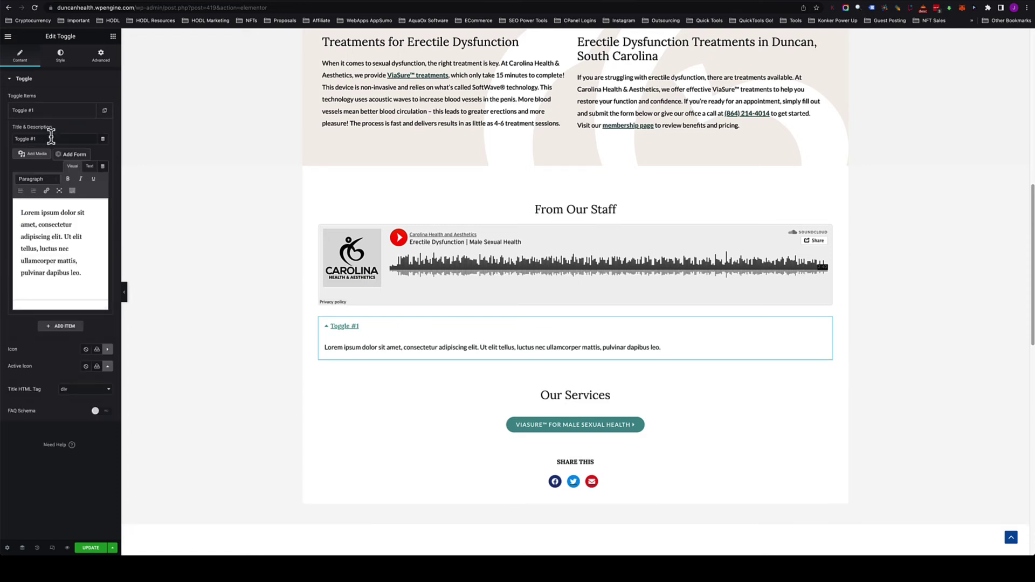
key("BackSpace")
type("Read The Transcript")
Select all three transcript paragraphs in Rev
left_click(536, 4)
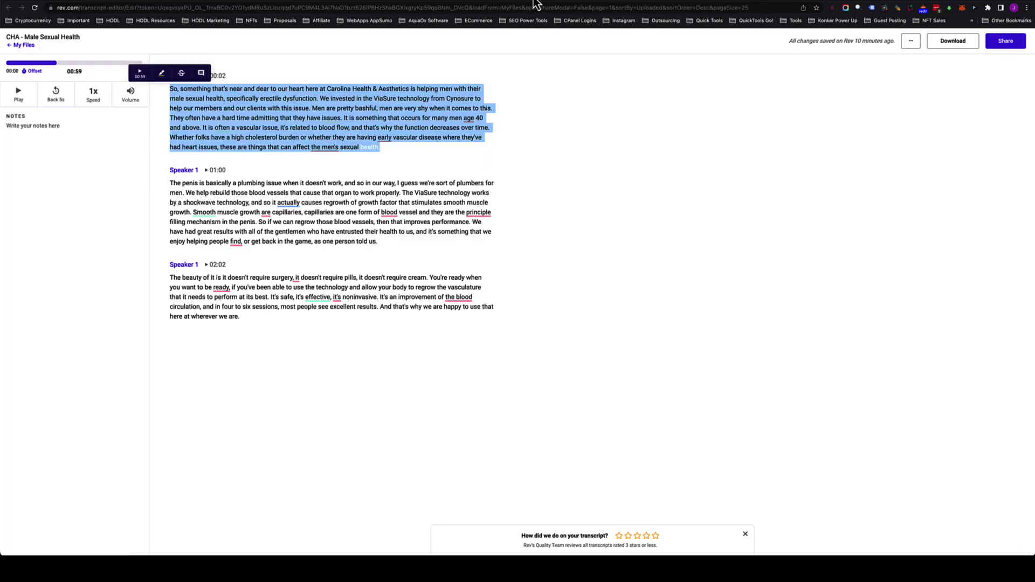
left_click(364, 320)
left_click_drag(265, 318, 150, 99)
key("ctrl+c")
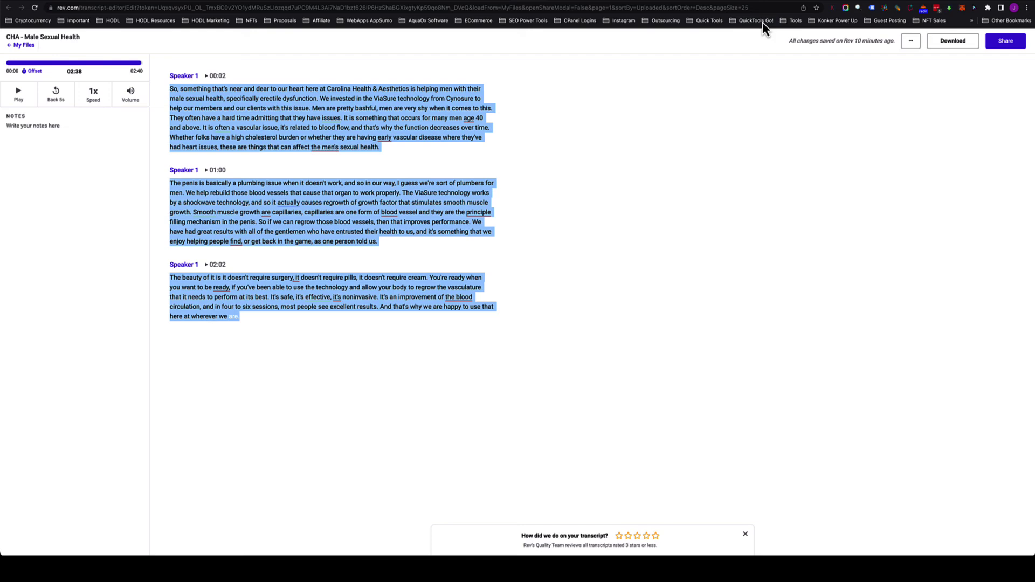
Paste the copied transcript over the toggle's placeholder description text
left_click(610, 2)
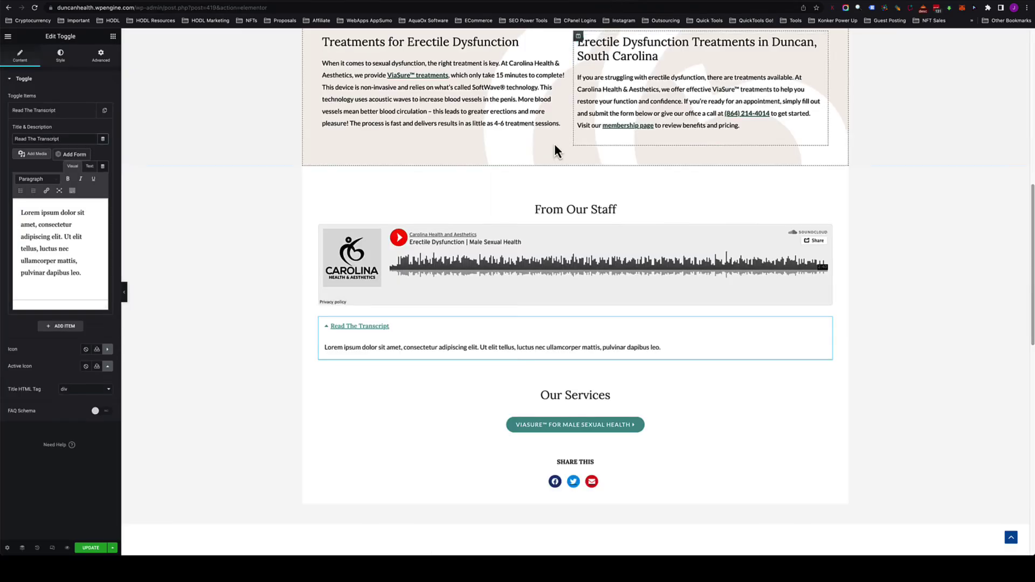
left_click(78, 261)
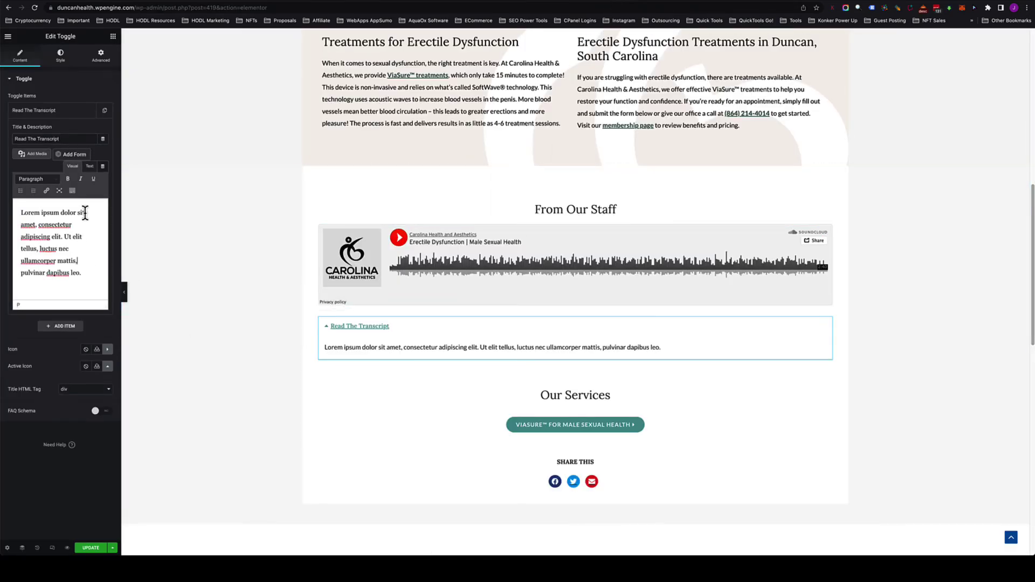
left_click(90, 167)
key("ctrl+a")
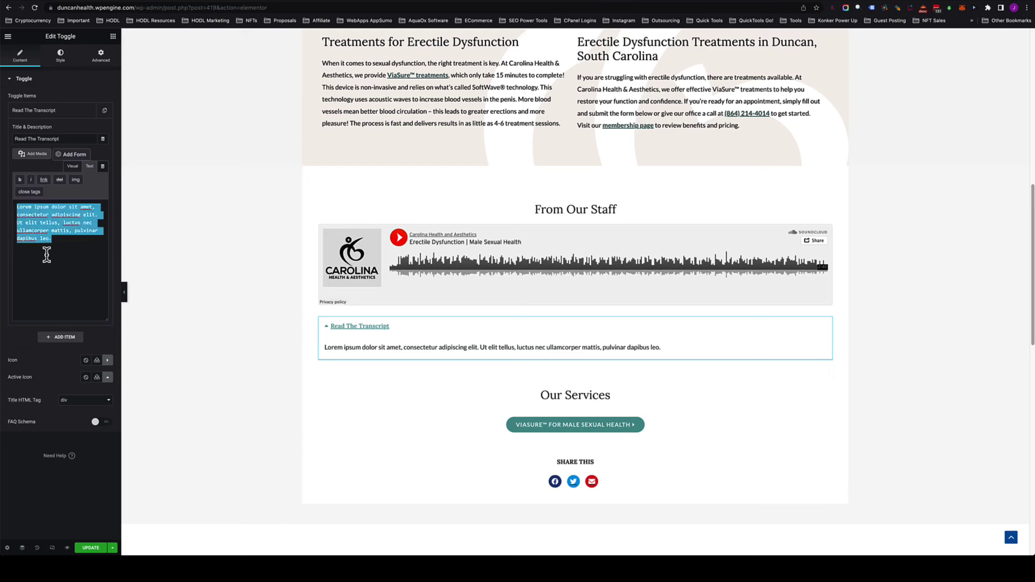
key("ctrl+v")
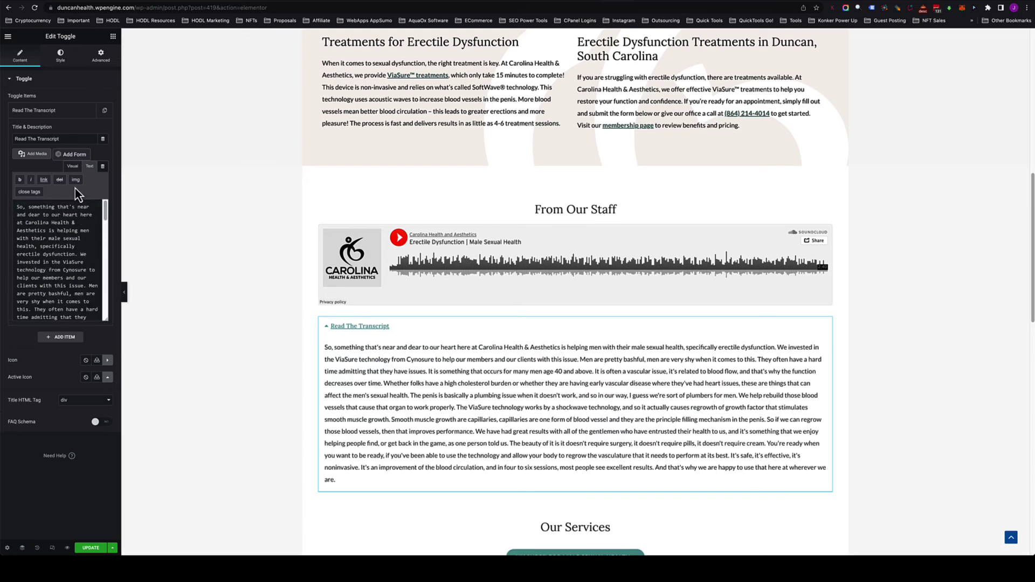
left_click(72, 166)
key("ctrl+a")
key("ctrl+v")
In the Text view, replace it with the plain transcript lacking speaker timestamps, then return to Visual
left_click(89, 167)
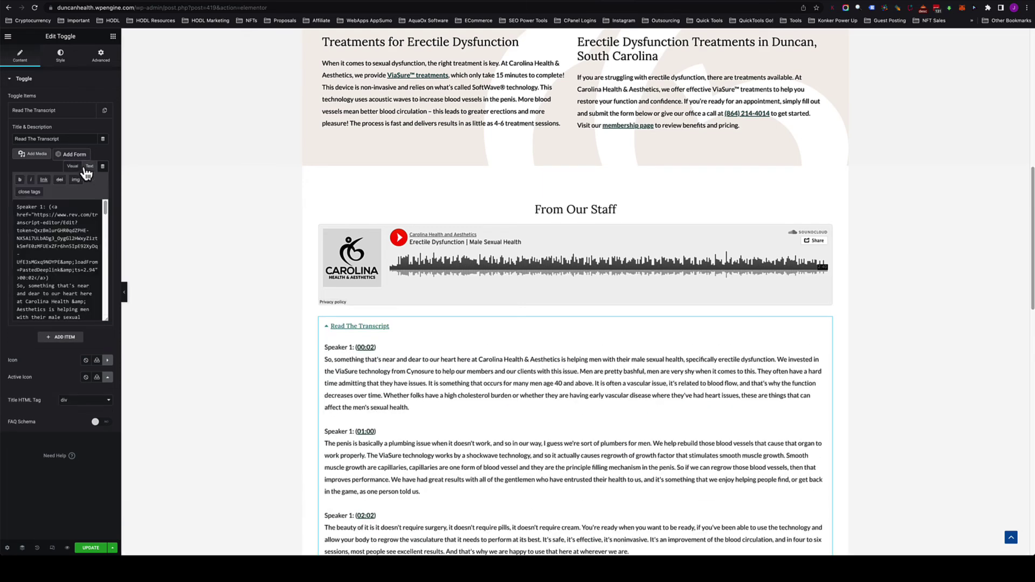
left_click(52, 246)
key("ctrl+a")
key("ctrl+v")
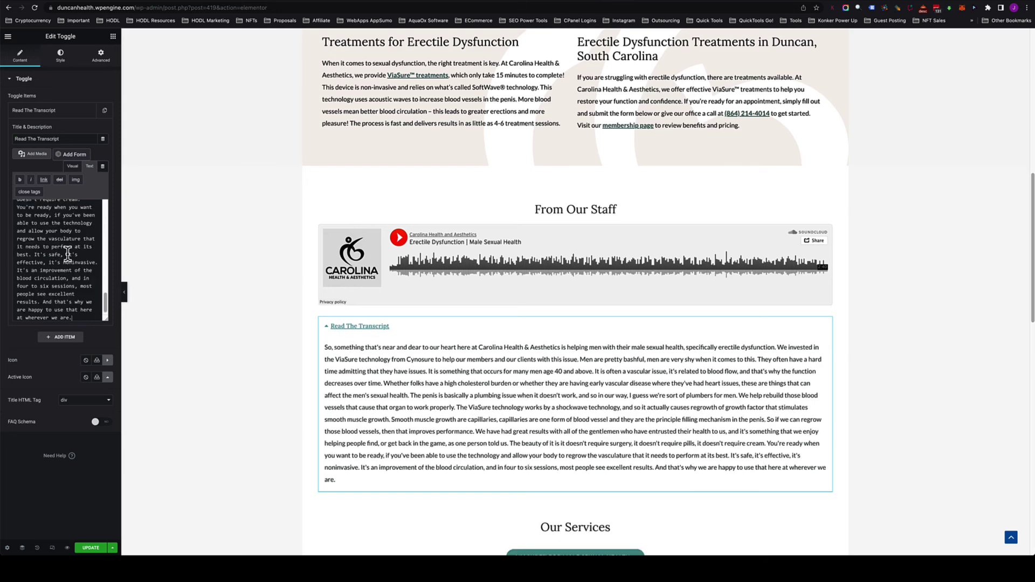
scroll(108, 293, "up", 3)
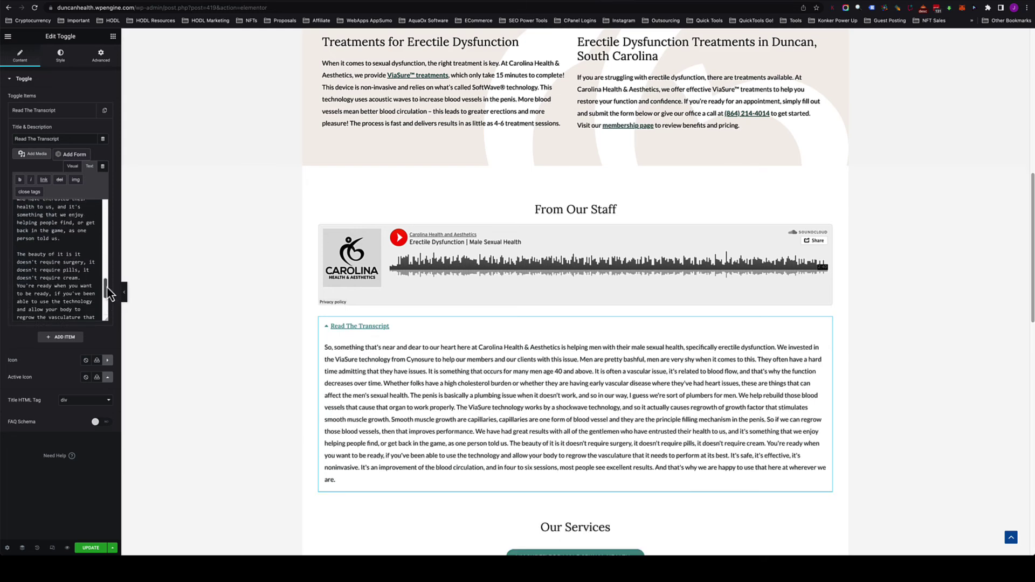
scroll(108, 294, "up", 10)
left_click(73, 166)
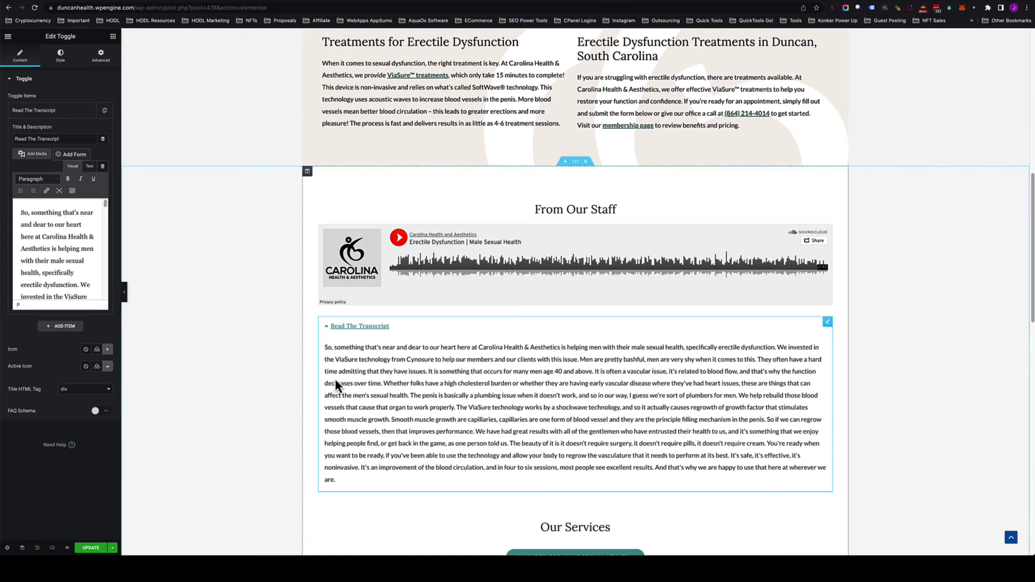
scroll(254, 407, "down", 1)
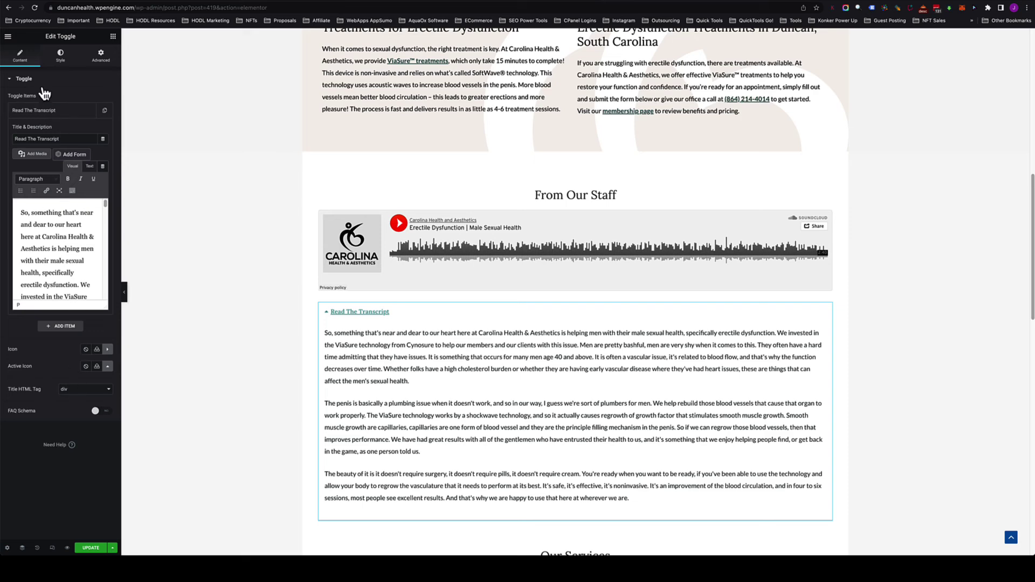
left_click(405, 325)
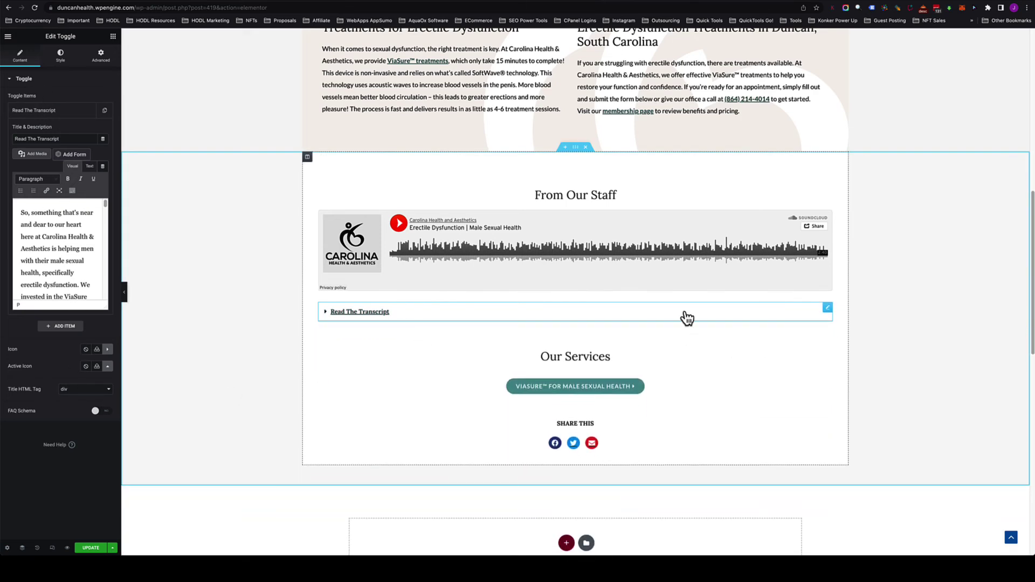
left_click(673, 318)
left_click(61, 54)
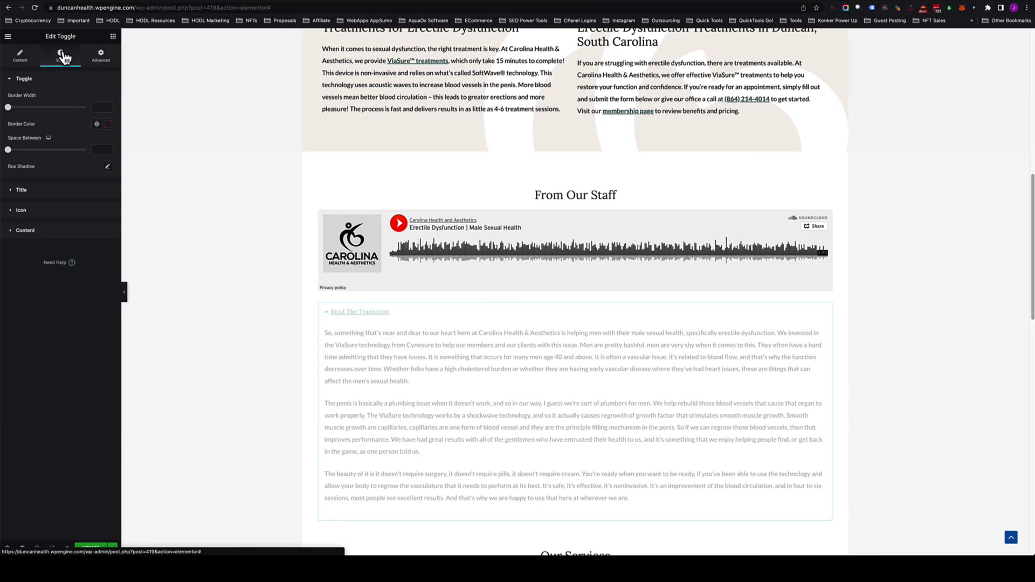
left_click(37, 191)
left_click(50, 243)
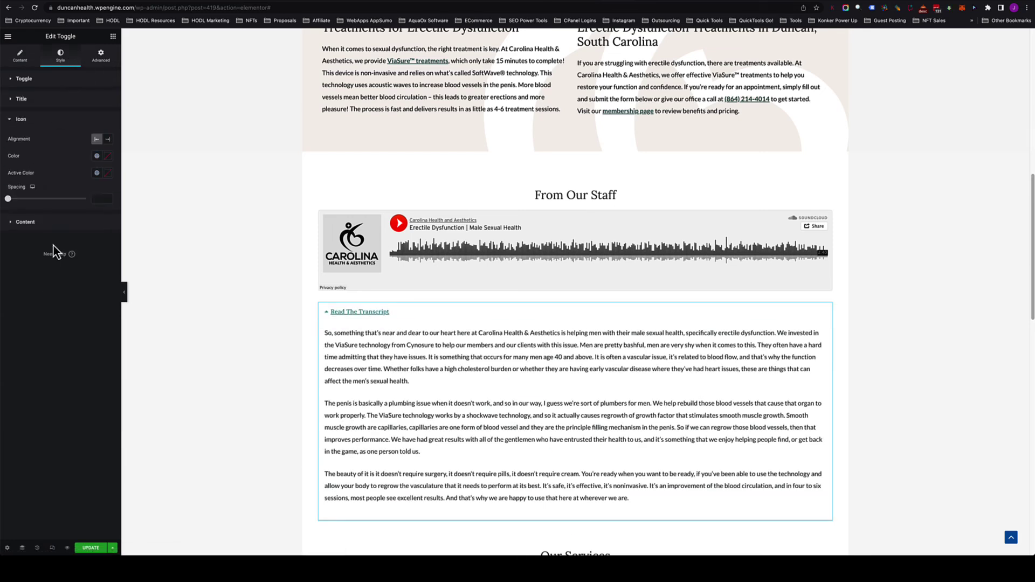
left_click(42, 108)
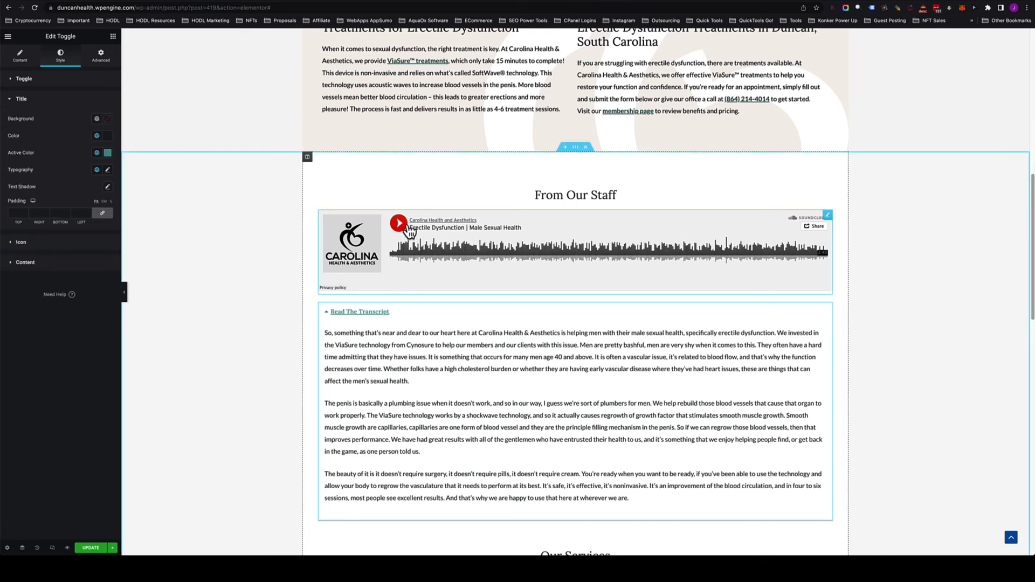
left_click(92, 83)
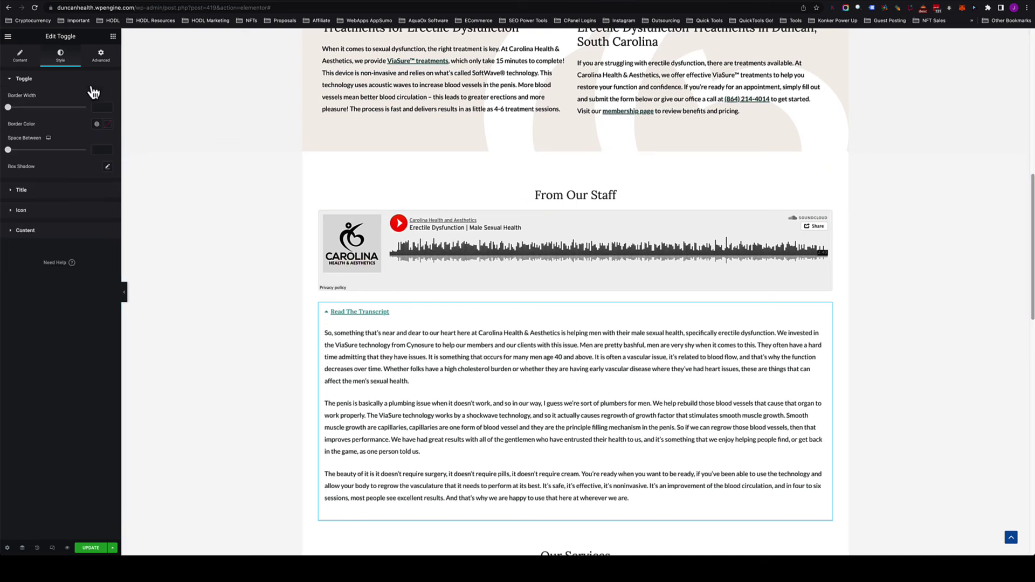
left_click(20, 56)
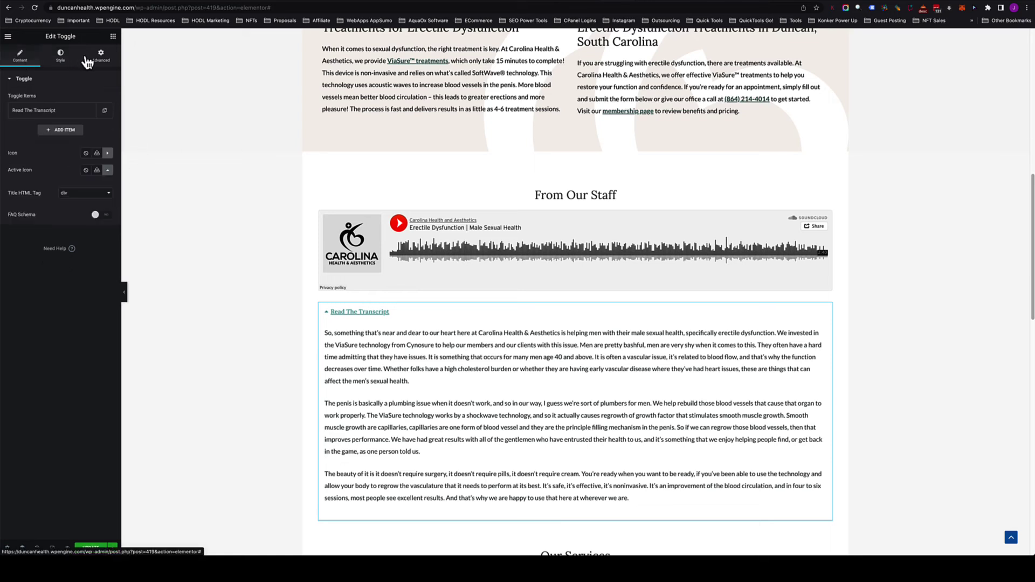
left_click(63, 113)
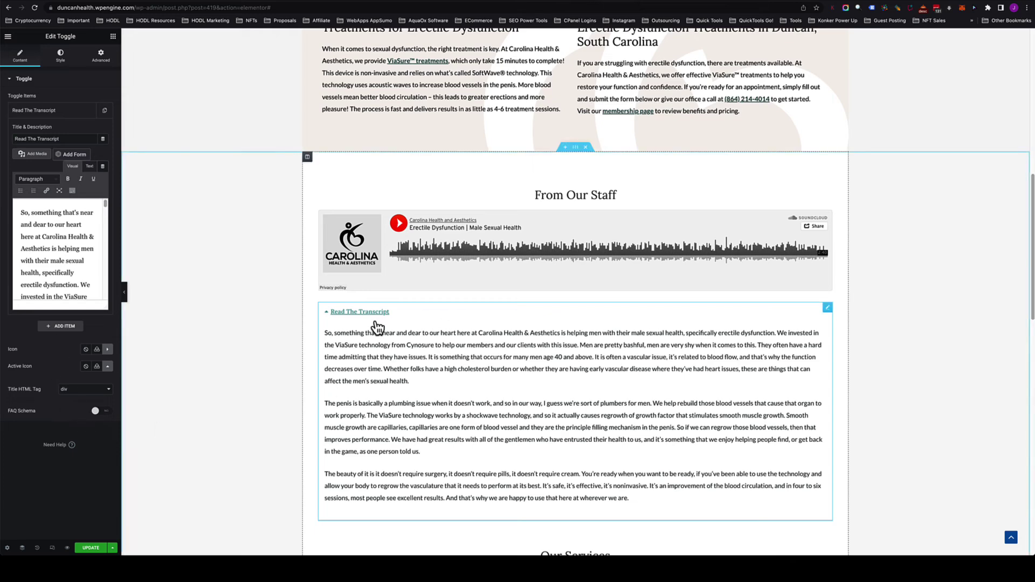
Enable FAQ Schema on the Read The Transcript toggle and save the page with UPDATE
left_click(98, 412)
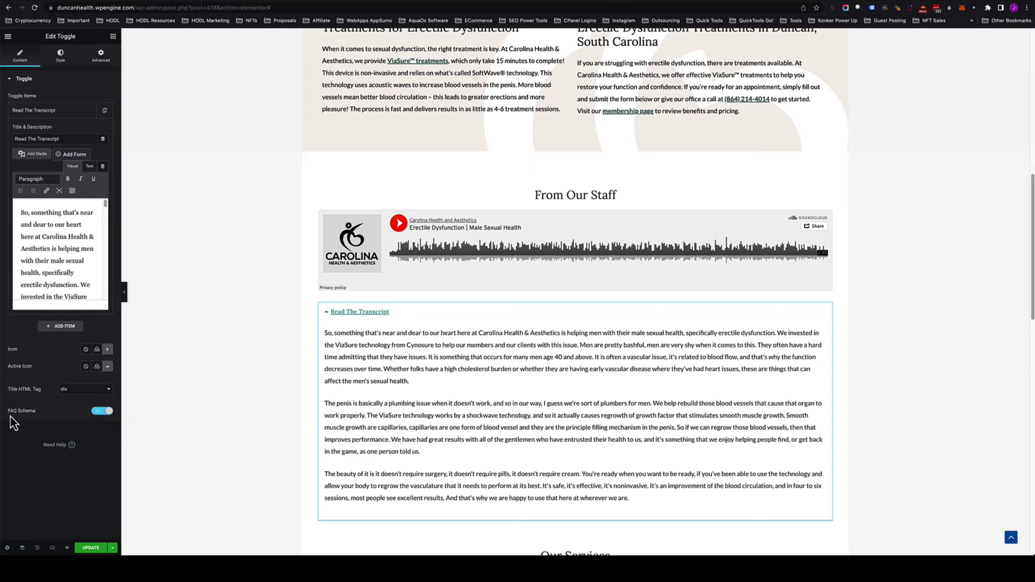
left_click_drag(8, 413, 22, 414)
left_click(99, 440)
left_click(88, 548)
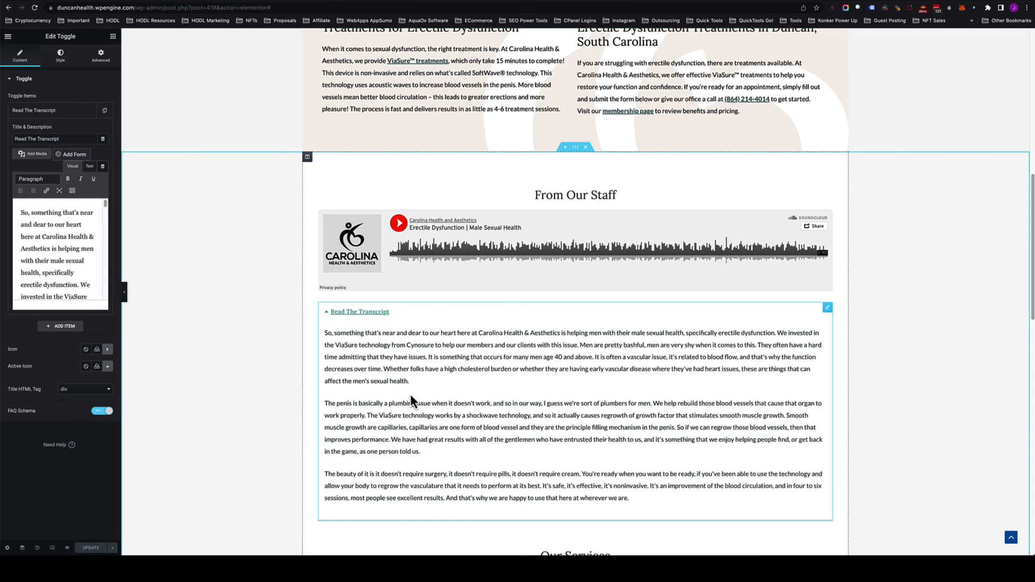
View the published page and scroll down to the From Our Staff section
left_click(12, 40)
left_click(46, 215)
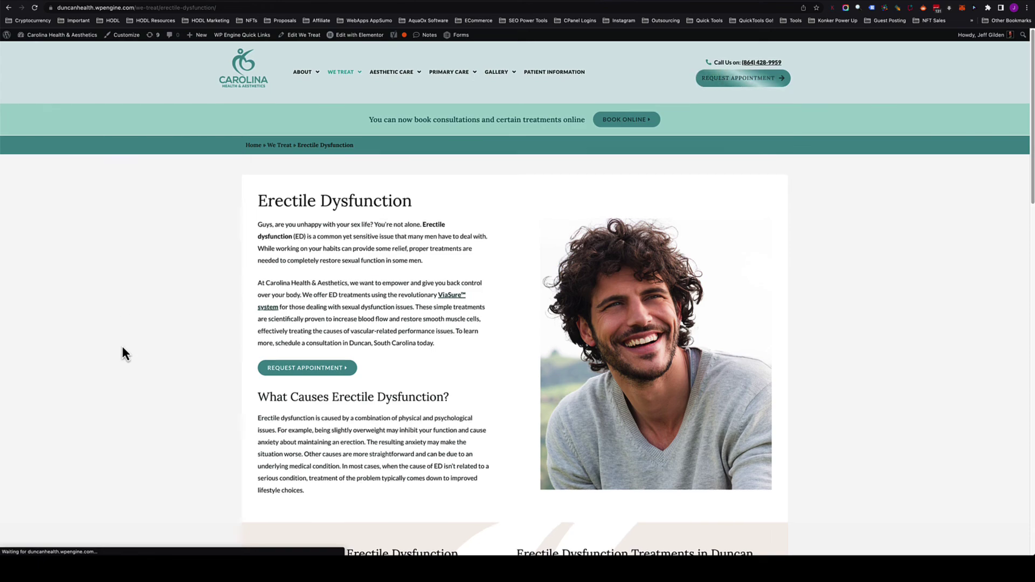
scroll(123, 353, "down", 10)
scroll(123, 353, "down", 3)
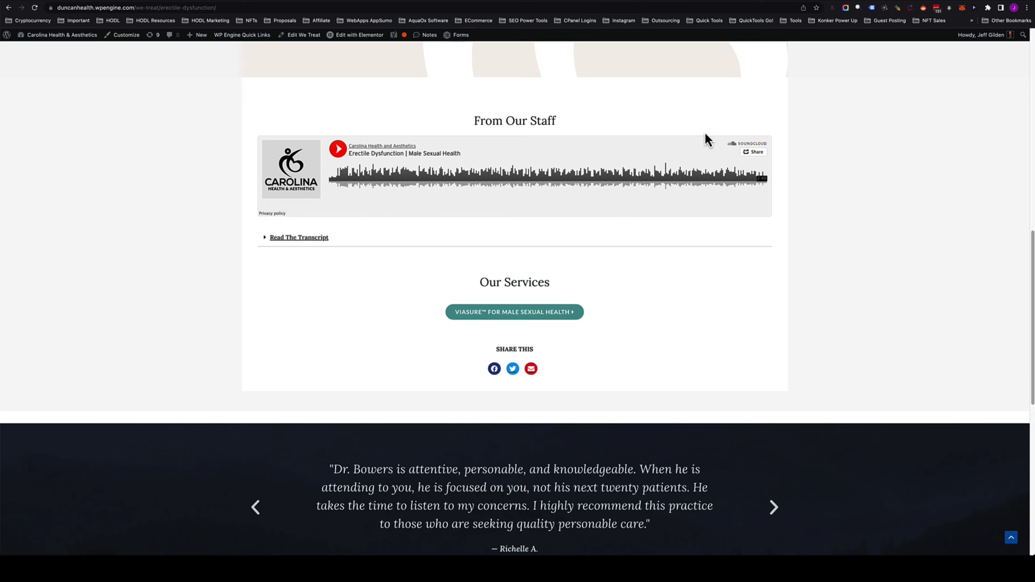
Check the full description on the SoundCloud track page, then return to the live page
left_click(642, 3)
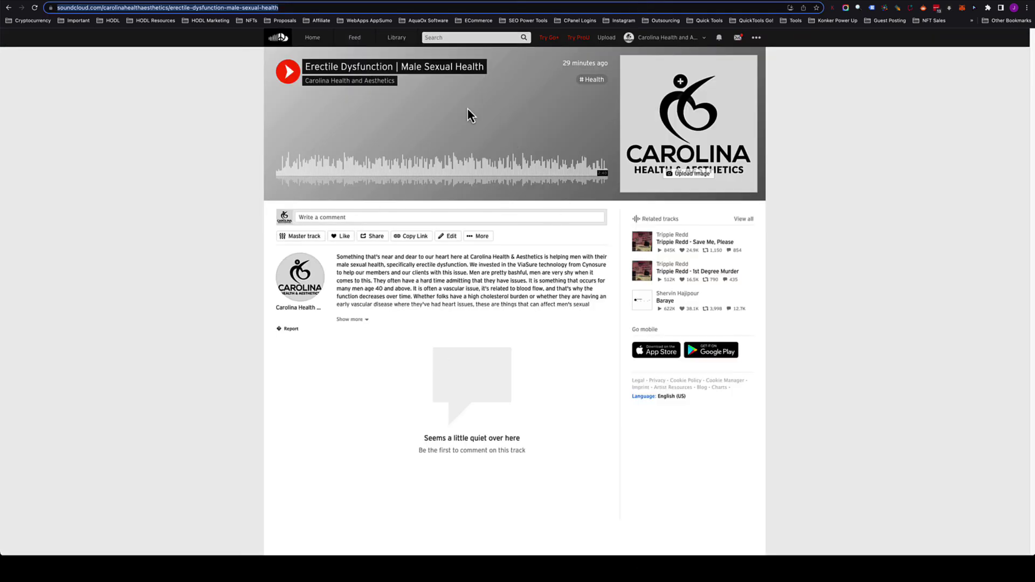
left_click(353, 319)
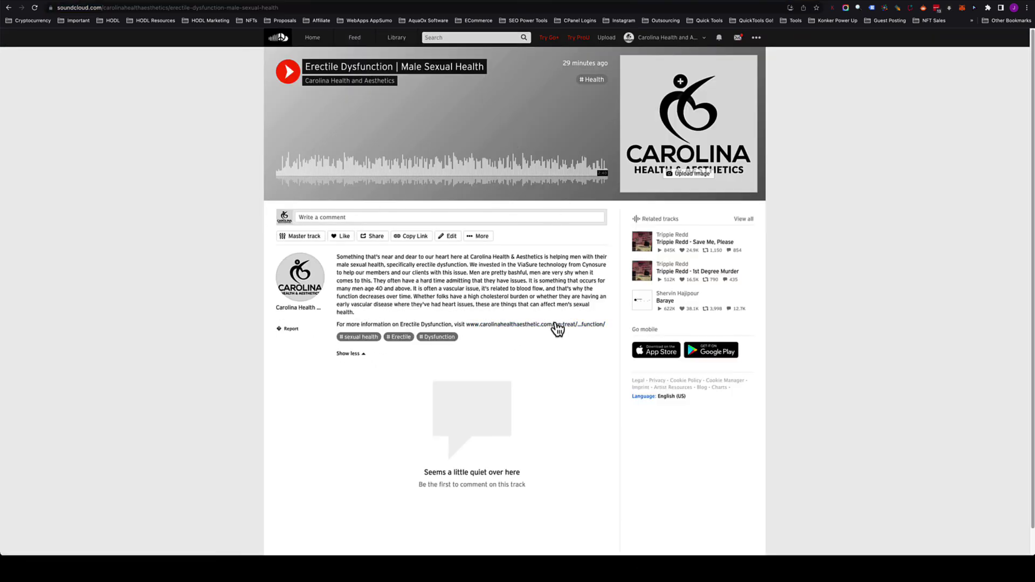
left_click(620, 3)
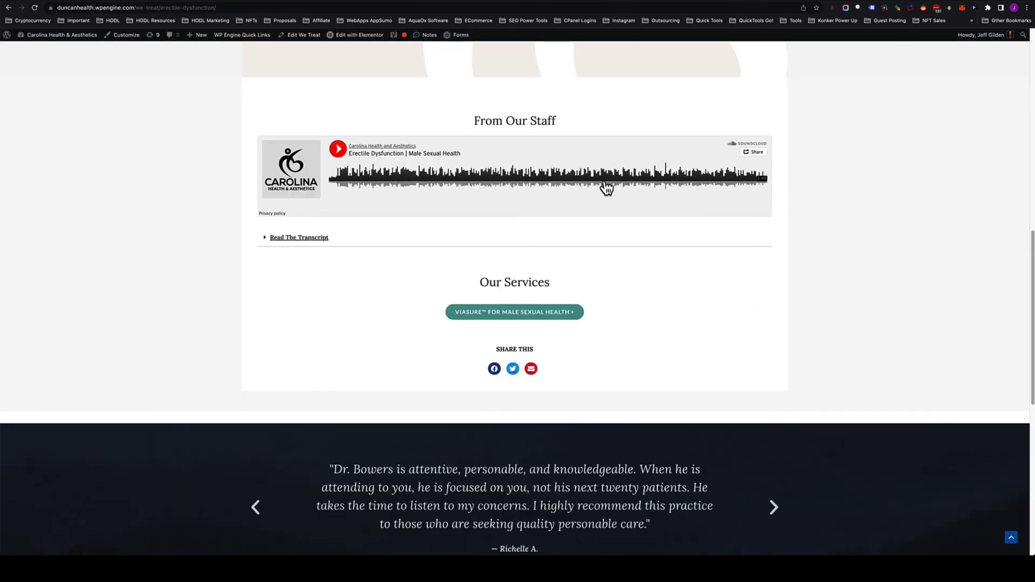
Expand Read The Transcript on the live page, select its text, and compare against the SoundCloud tab
left_click(325, 238)
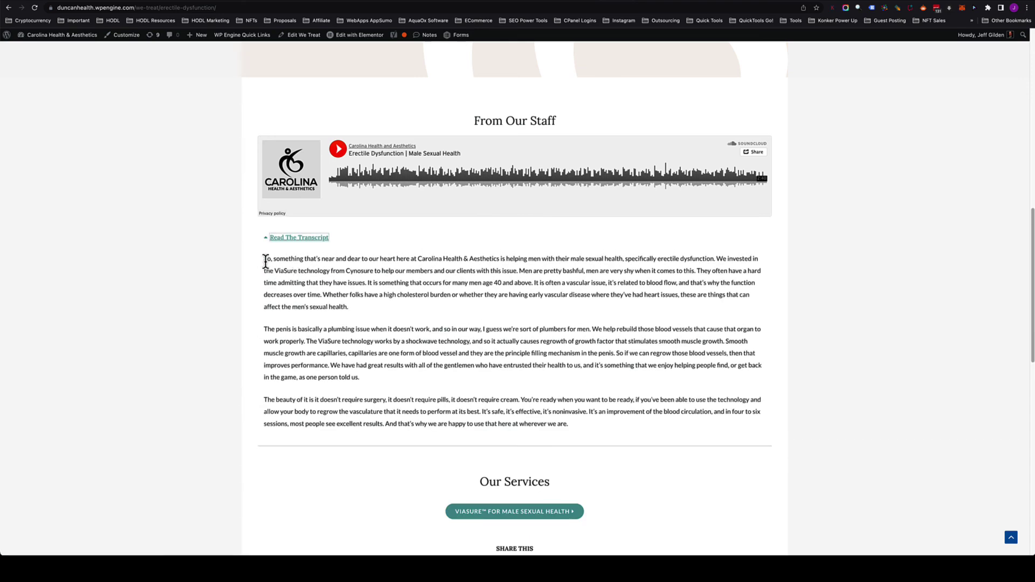
left_click_drag(265, 259, 570, 424)
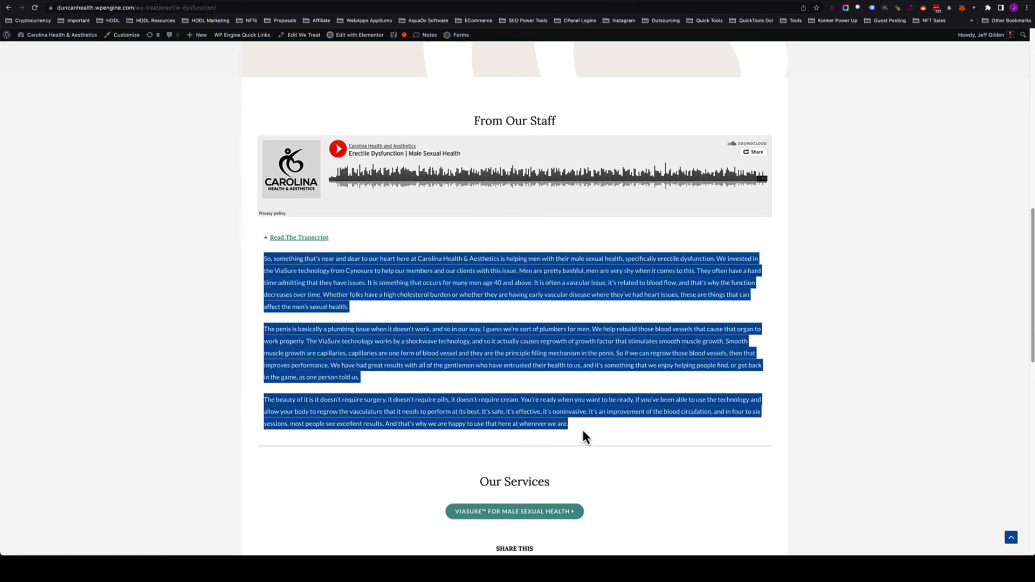
left_click(655, 431)
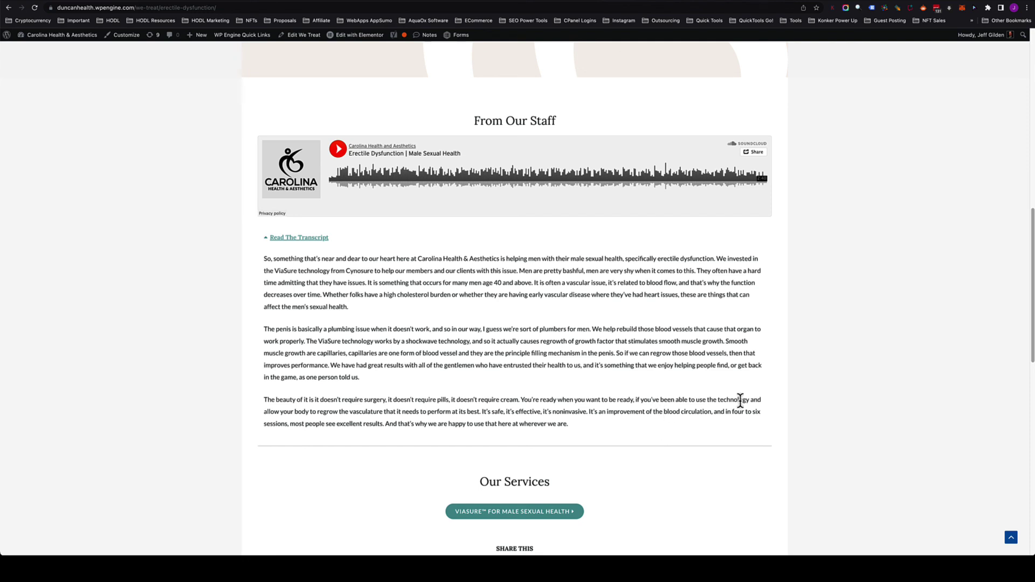
key("ctrl+Tab")
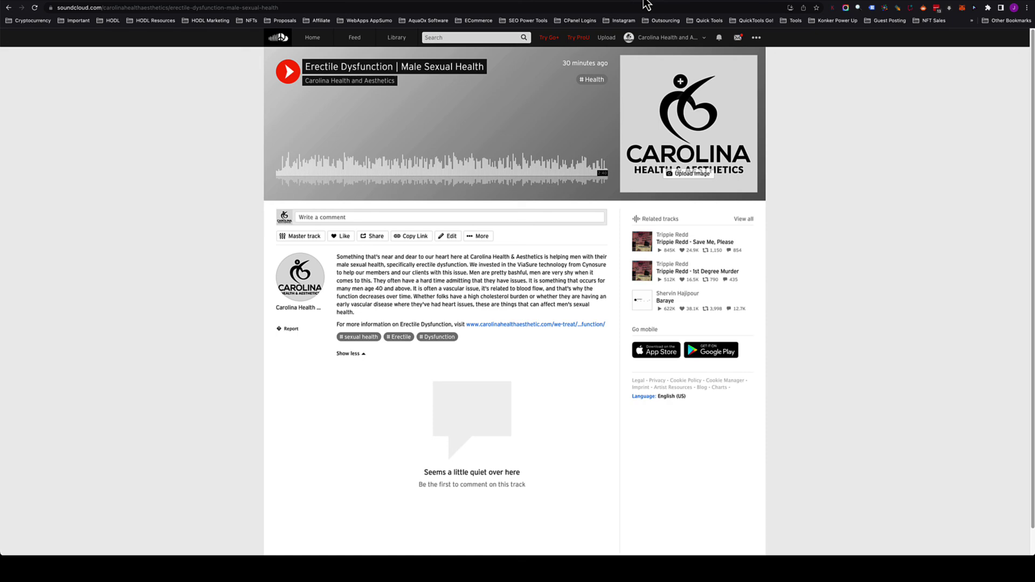
key("ctrl+shift+Tab")
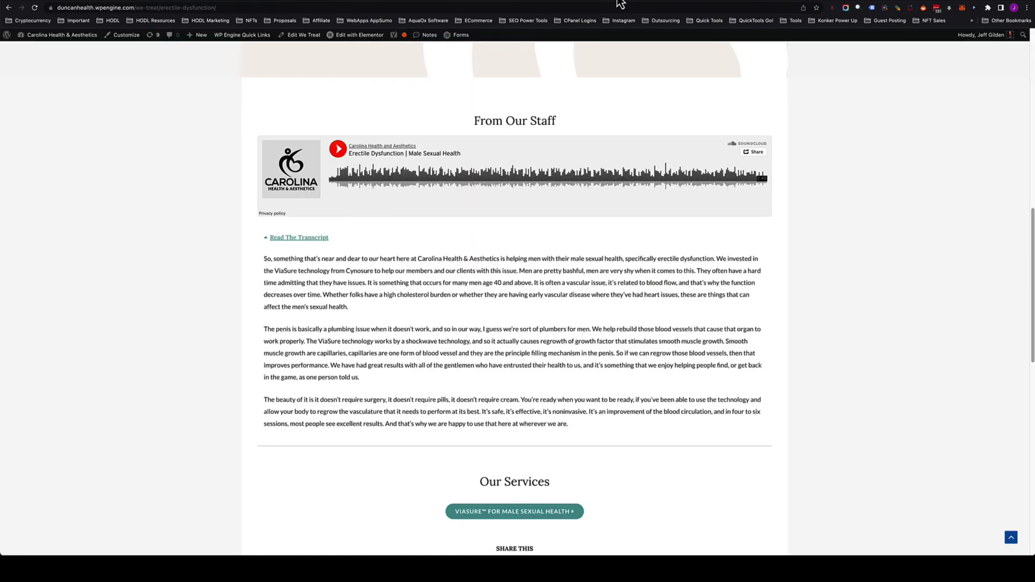